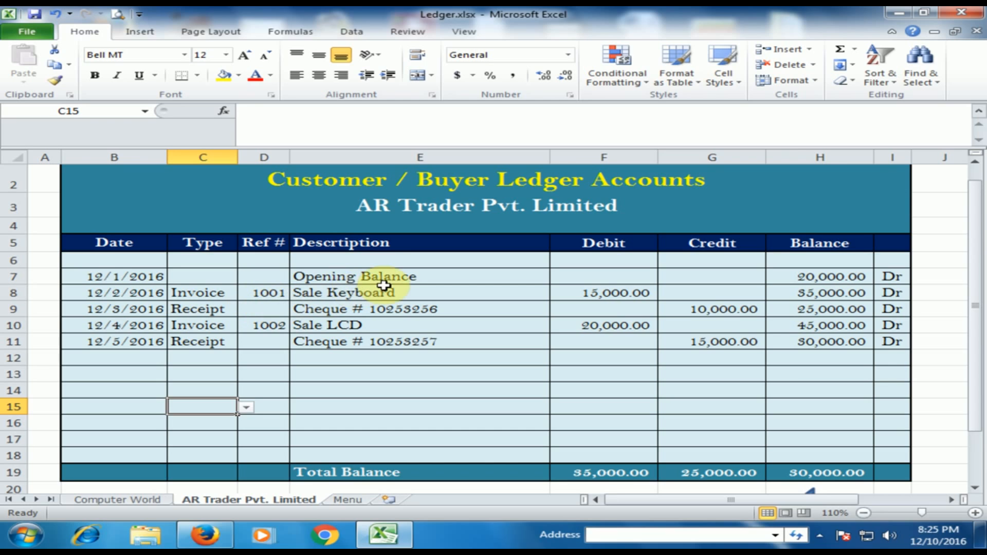
# Step: Examine the ledger's column headings and the sample descriptions, debit amounts and credit amounts in the AR Trader Pvt. Limited sheet
pyautogui.click(126, 244)
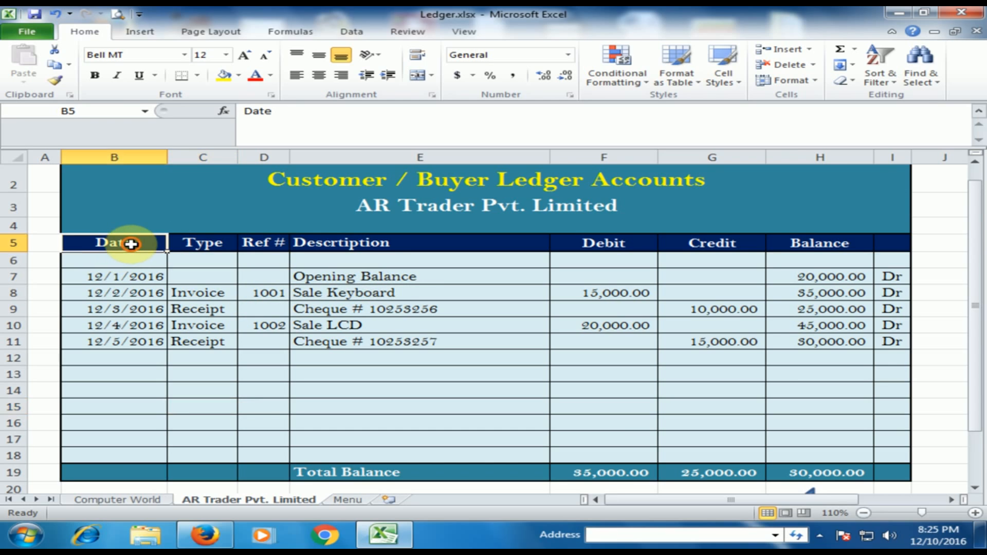
pyautogui.click(204, 243)
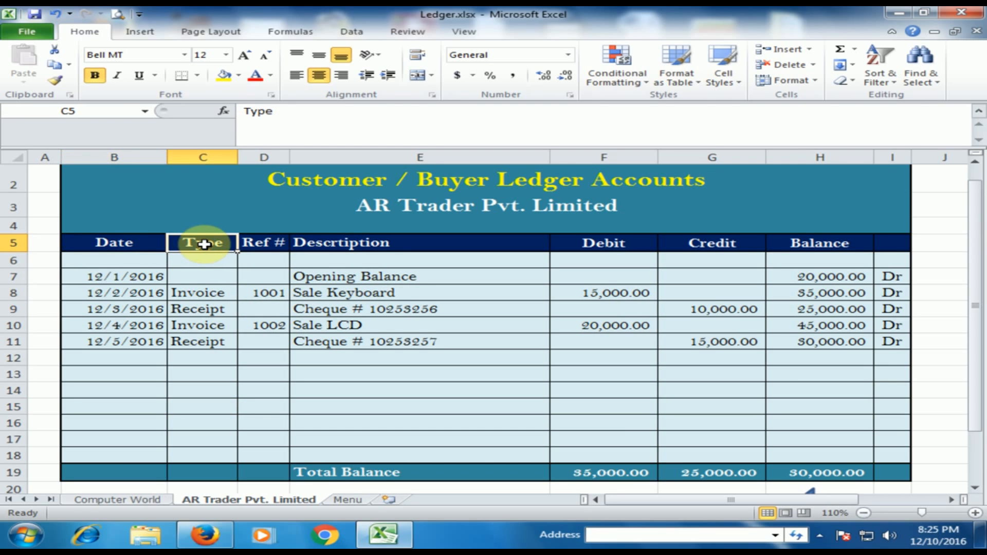
pyautogui.click(262, 242)
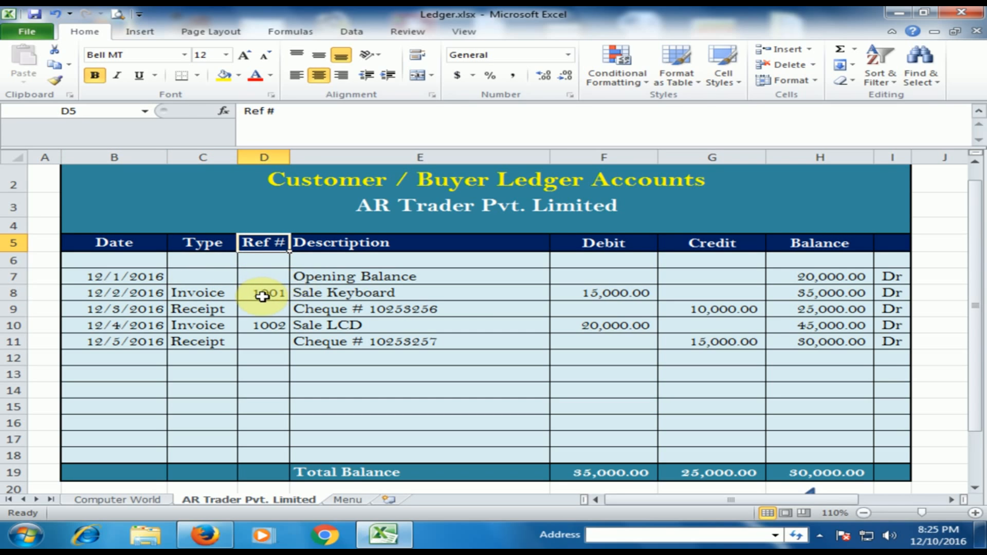
pyautogui.click(354, 245)
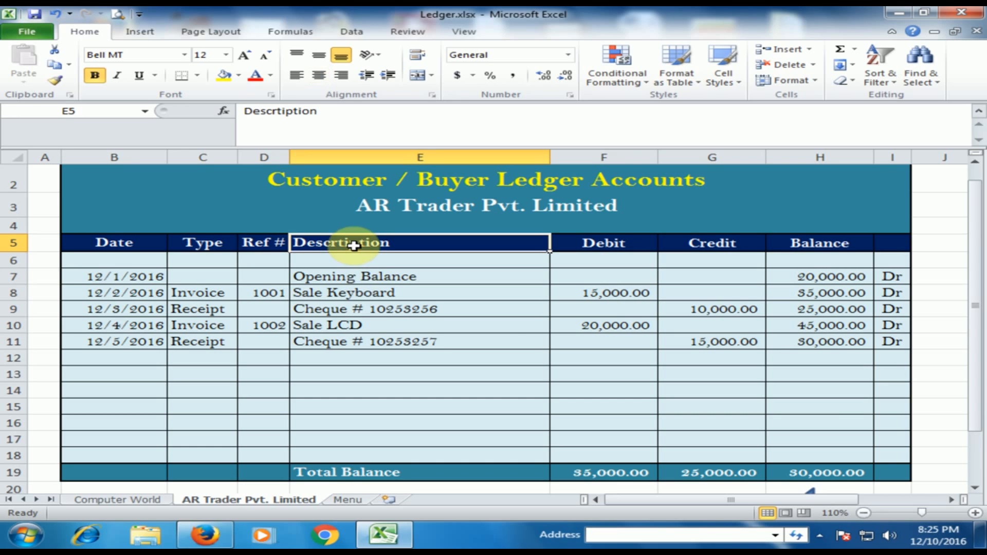
pyautogui.click(370, 279)
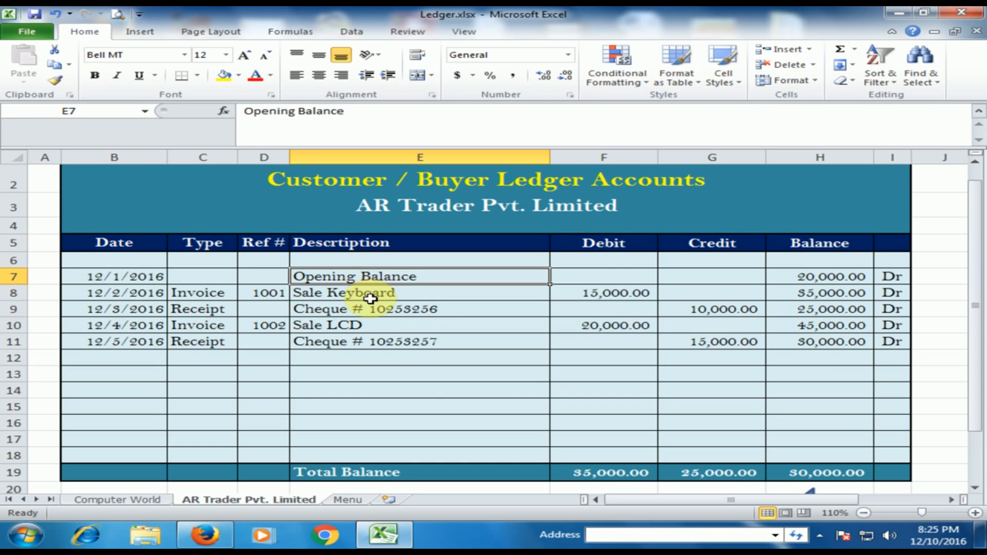
pyautogui.click(374, 295)
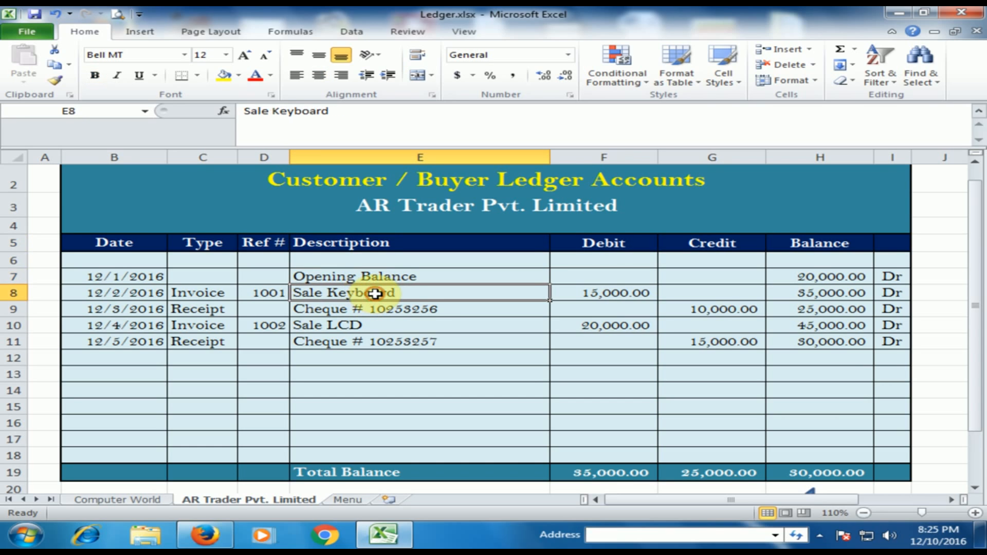
pyautogui.click(315, 310)
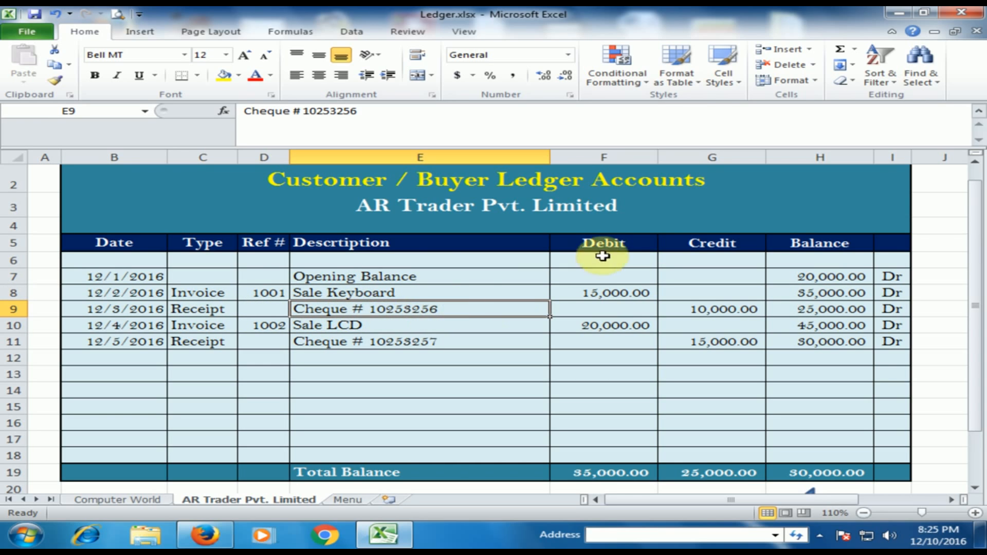
pyautogui.click(623, 246)
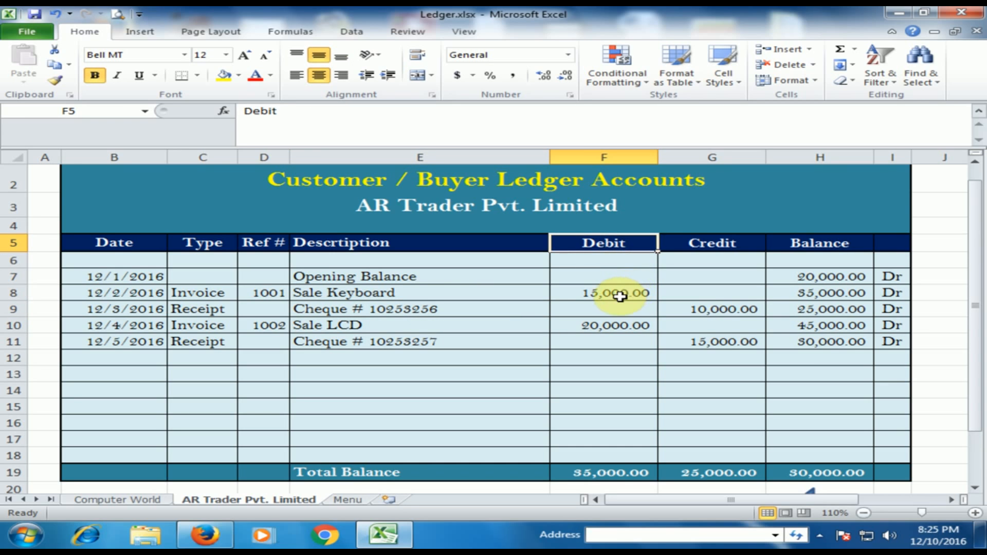
pyautogui.click(584, 291)
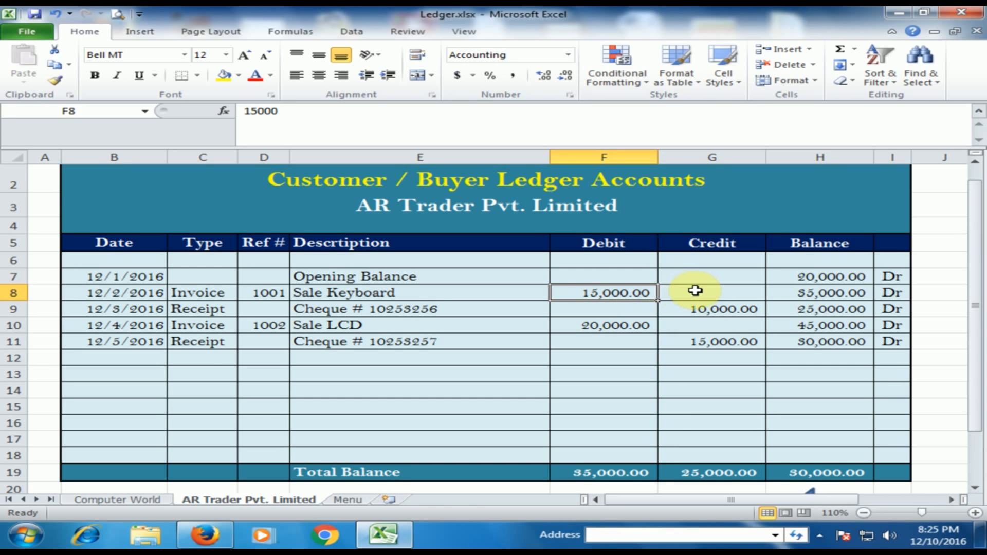
pyautogui.click(397, 310)
pyautogui.click(711, 310)
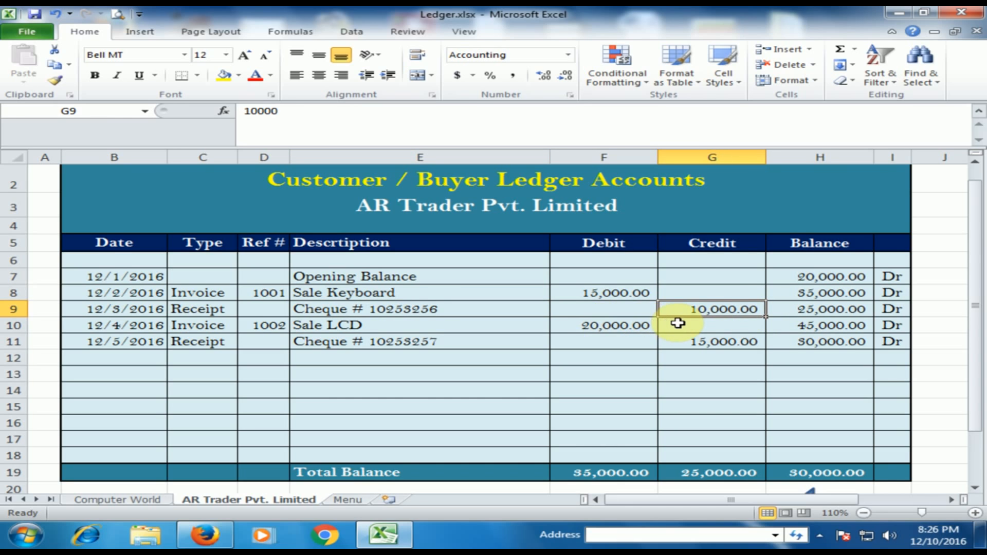
# Step: Examine the opening balance, the running-balance formulas in column H and the Dr/Cr formulas in column I
pyautogui.click(805, 276)
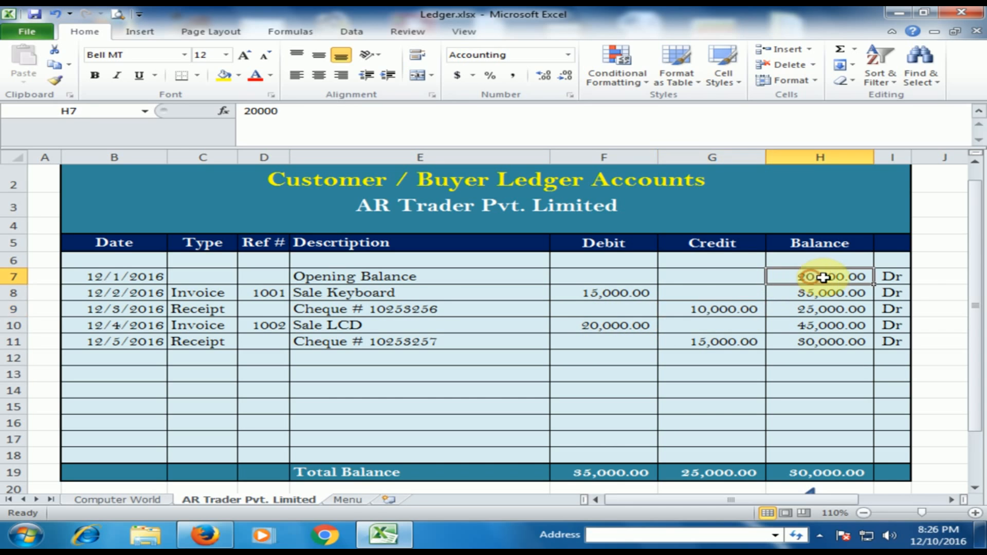
pyautogui.click(891, 276)
pyautogui.click(843, 277)
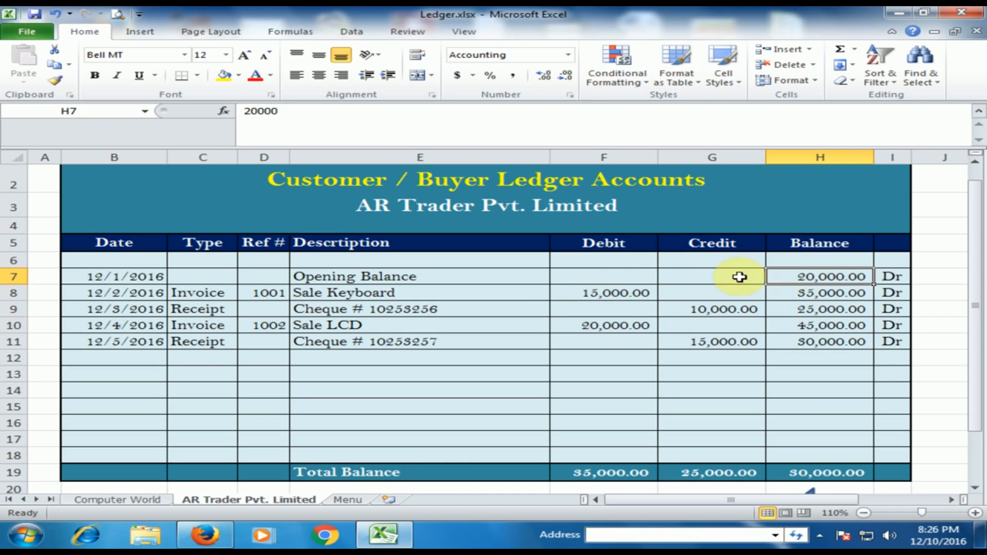
pyautogui.click(815, 297)
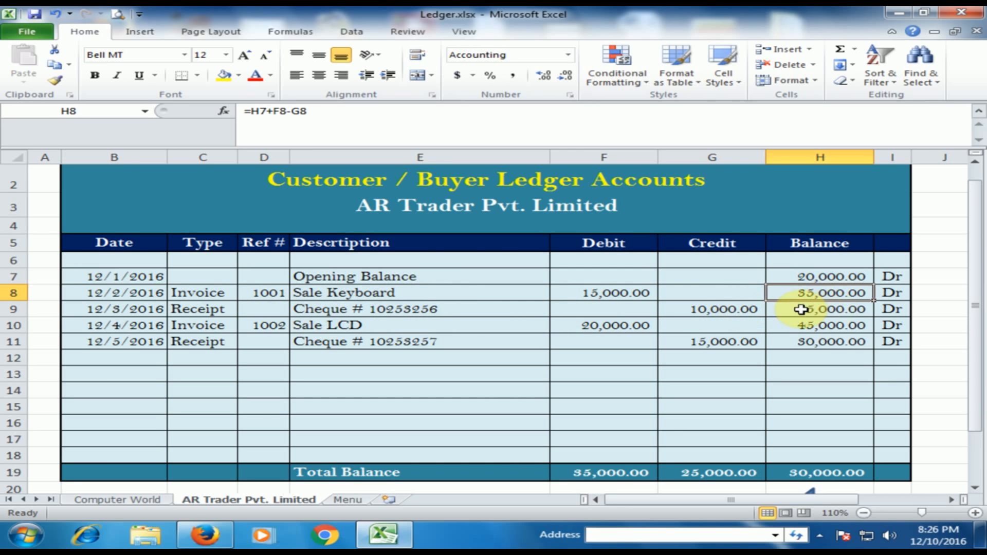
pyautogui.click(833, 310)
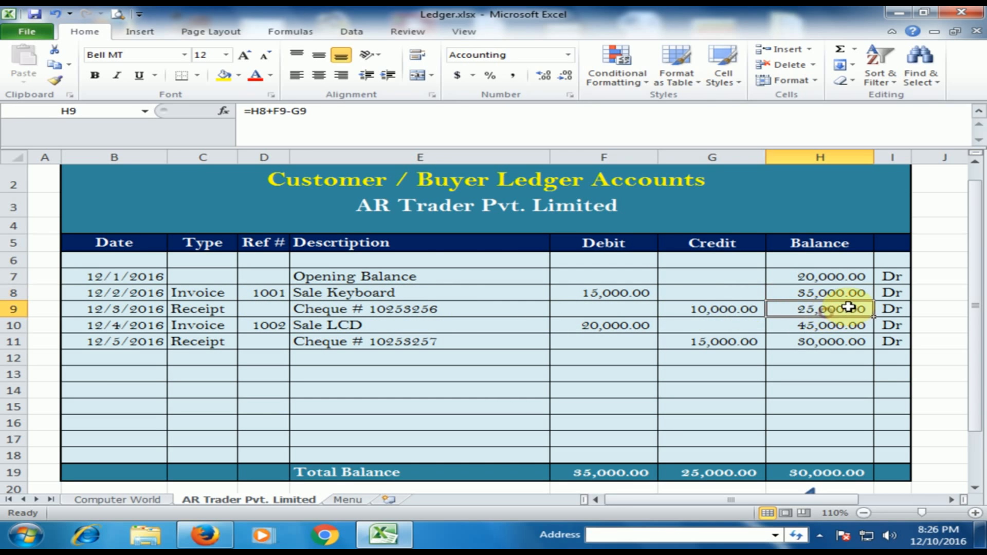
pyautogui.click(895, 310)
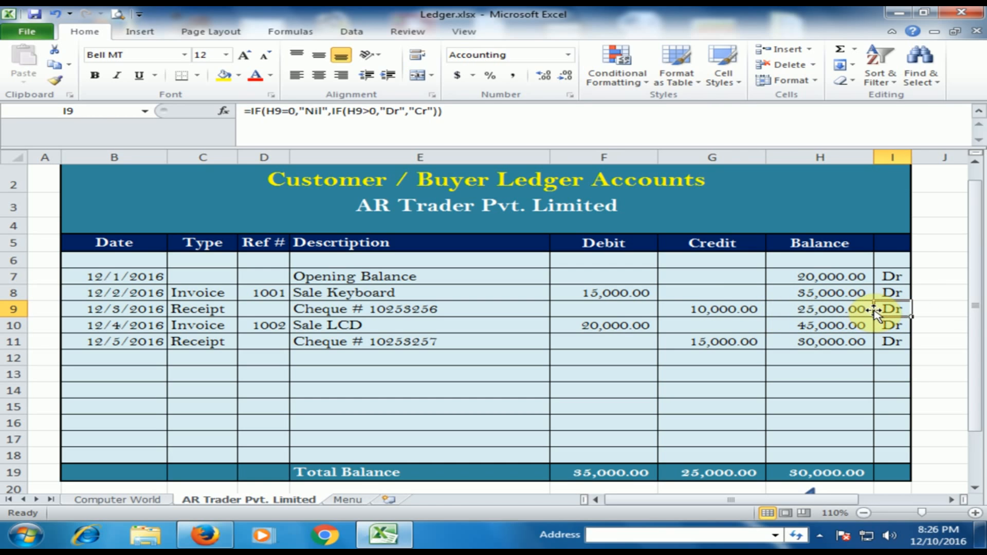
pyautogui.click(838, 311)
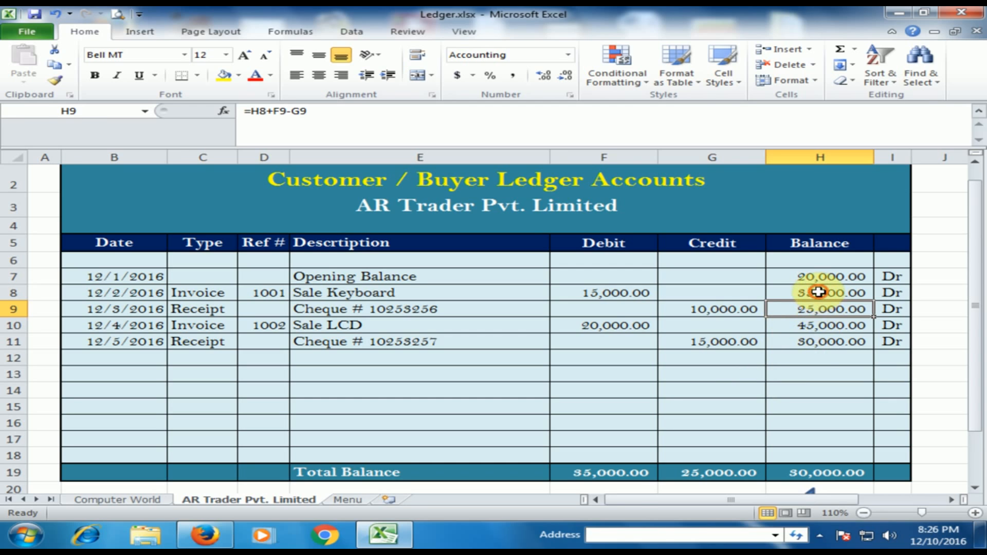
# Step: Clear the running balances in H8:H11, the Dr/Cr indicators in I7:I11 and the totals in F19:H19
pyautogui.moveTo(818, 292); pyautogui.dragTo(823, 343)
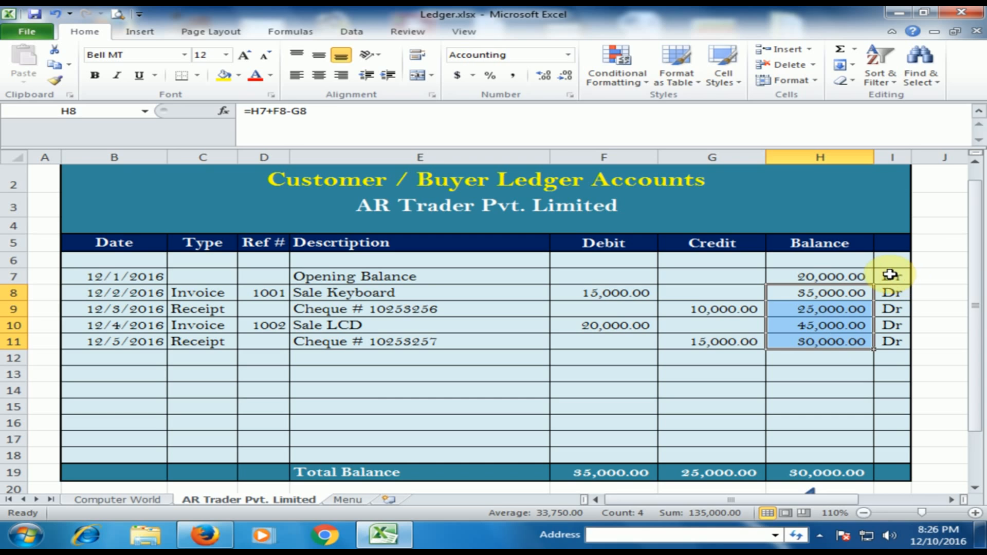
pyautogui.press('Delete')
pyautogui.moveTo(891, 275); pyautogui.dragTo(886, 339)
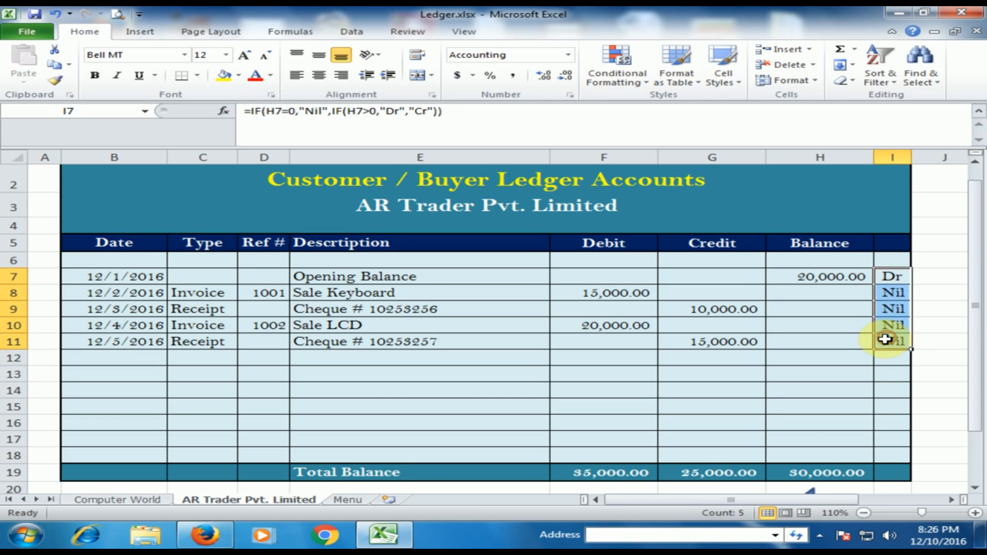
pyautogui.press('Delete')
pyautogui.moveTo(611, 473); pyautogui.dragTo(822, 473)
pyautogui.press('Delete')
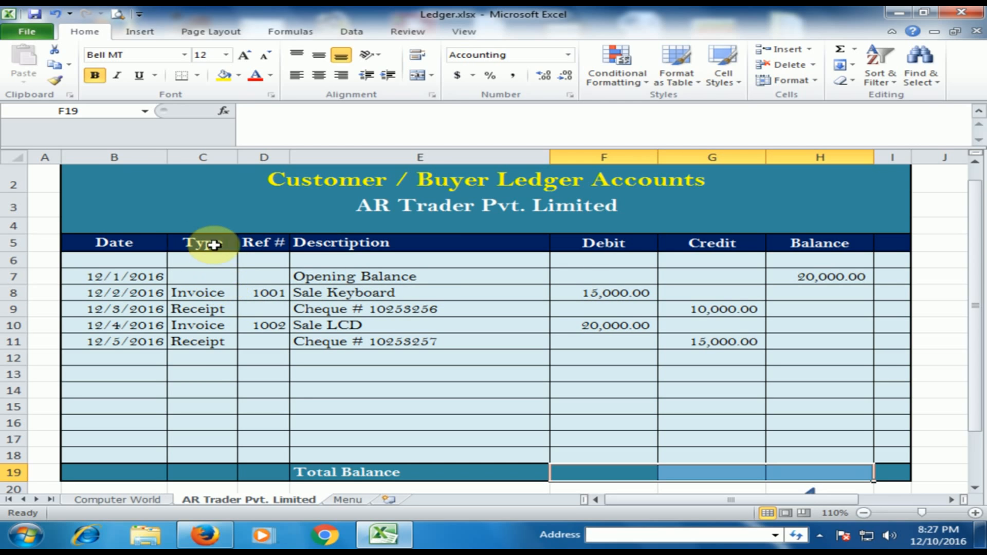
# Step: Choose Invoice from the in-cell list as the type of the 12/2/2016 entry in C8
pyautogui.click(219, 296)
pyautogui.click(247, 294)
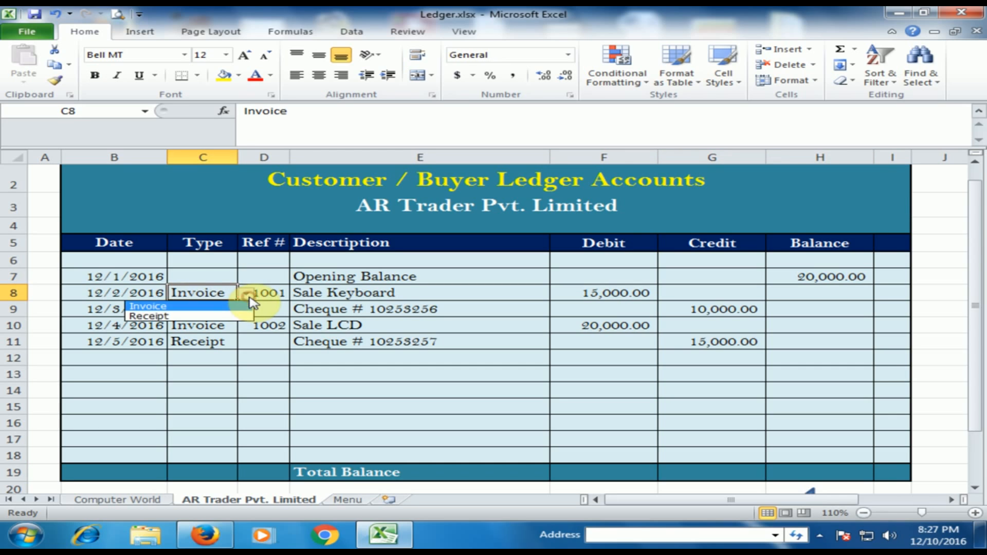
pyautogui.click(173, 307)
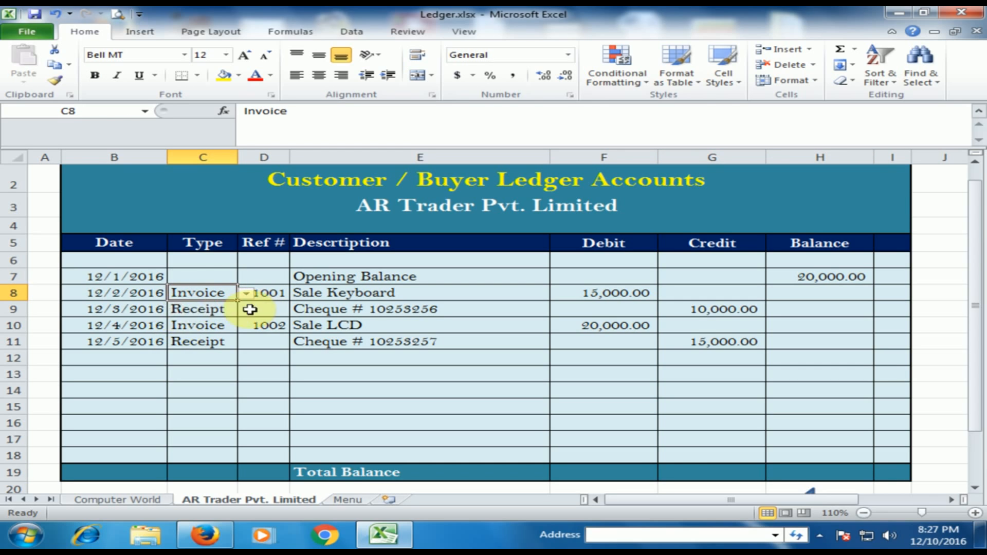
pyautogui.click(248, 324)
# Step: Examine the data validation settings of type cell C8 and the choices offered by its in-cell list
pyautogui.click(198, 294)
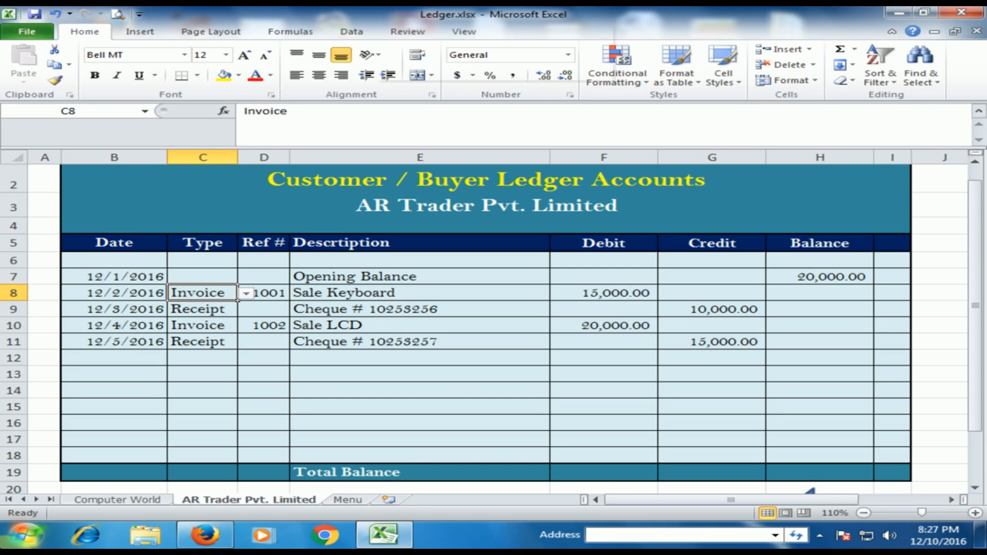
pyautogui.hotkey('alt', 'd')
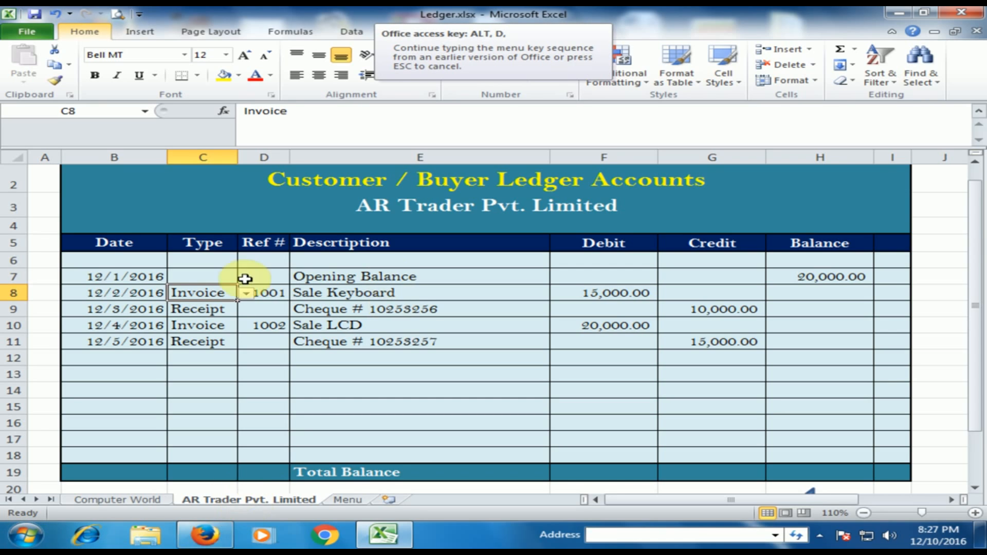
pyautogui.click(200, 293)
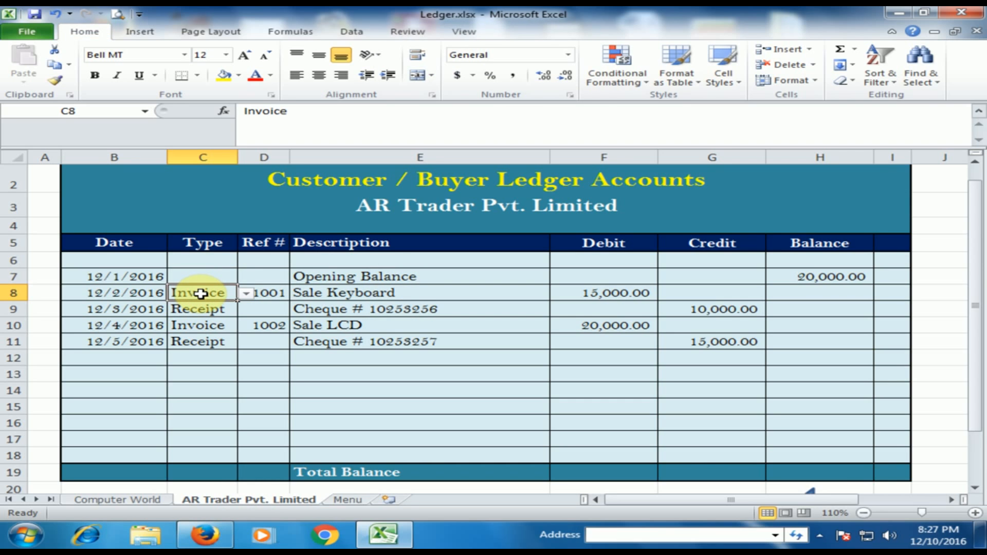
pyautogui.hotkey('alt', 'd')
pyautogui.press('l')
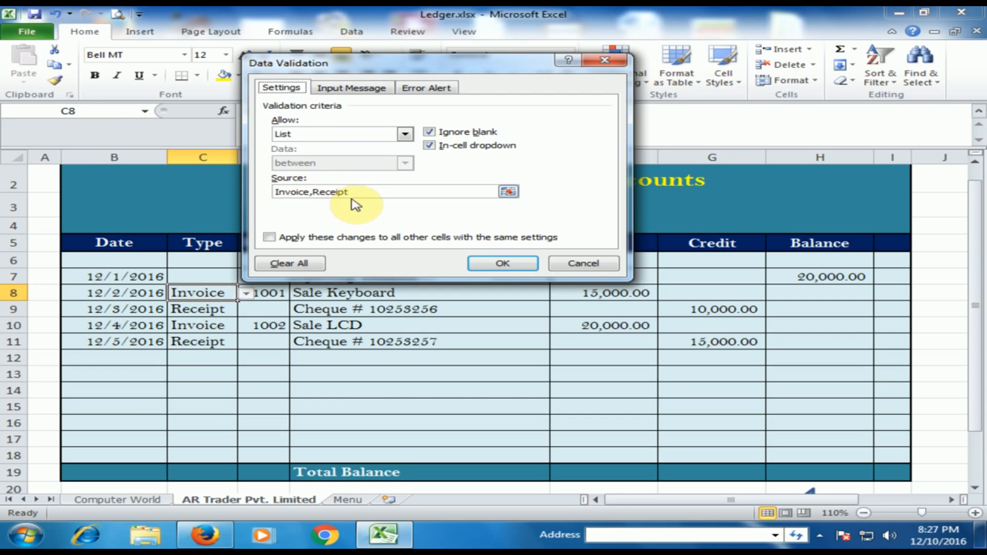
pyautogui.click(519, 271)
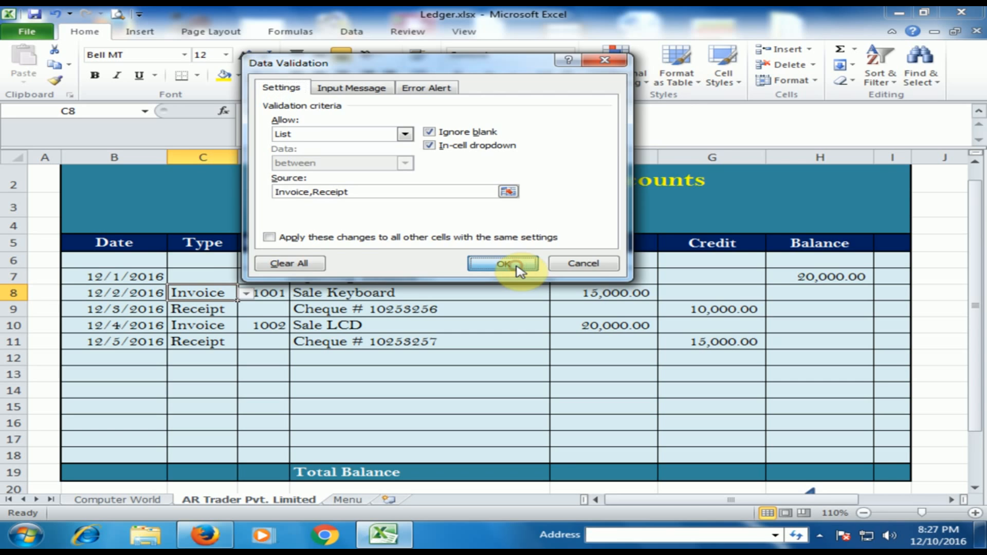
pyautogui.click(245, 293)
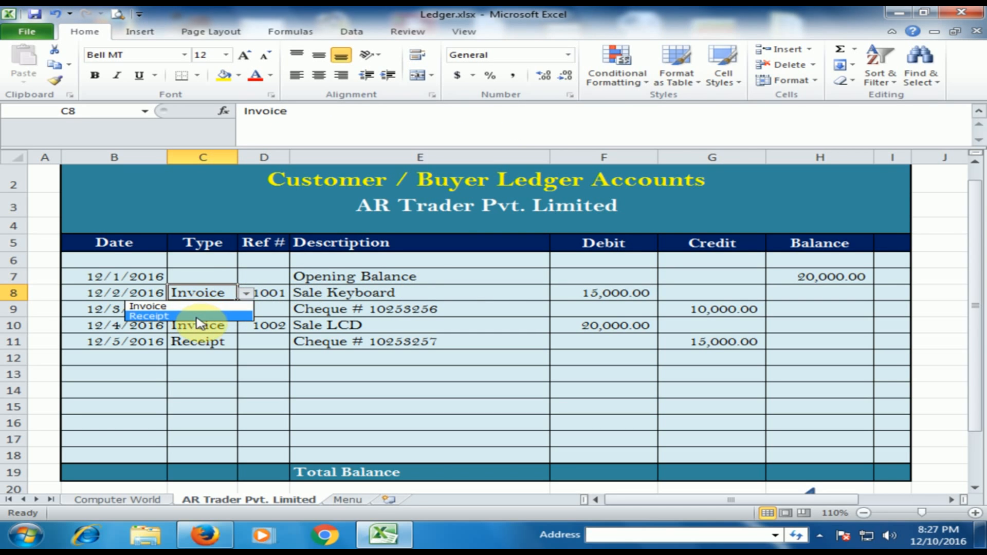
pyautogui.click(276, 289)
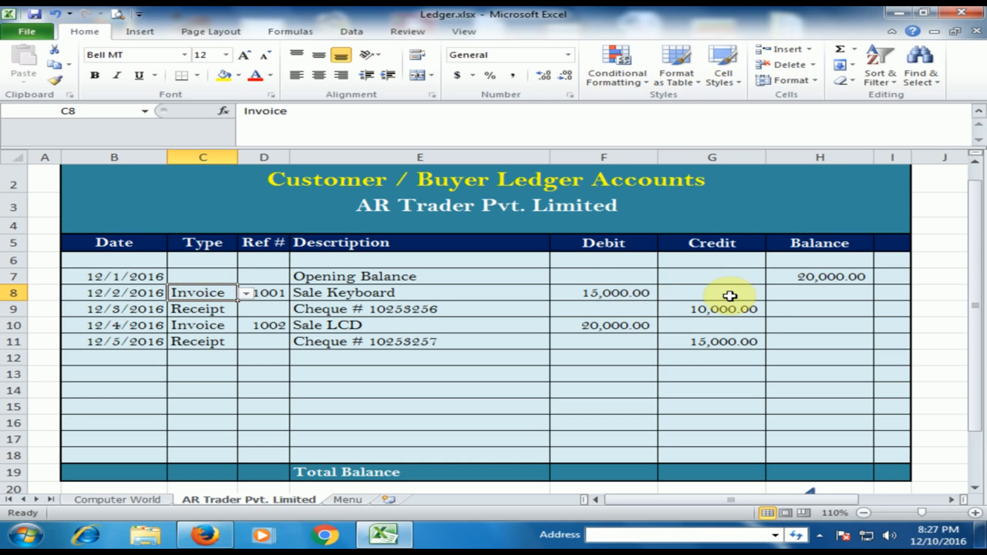
# Step: Enter the running-balance formula =H7+F8-G8 in H8 and fill it down to H11
pyautogui.click(837, 294)
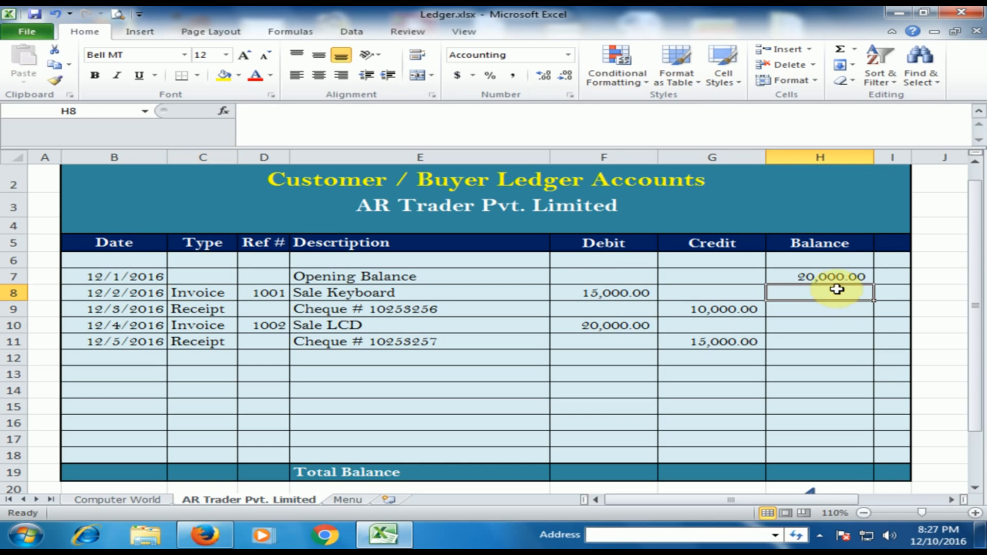
pyautogui.click(853, 278)
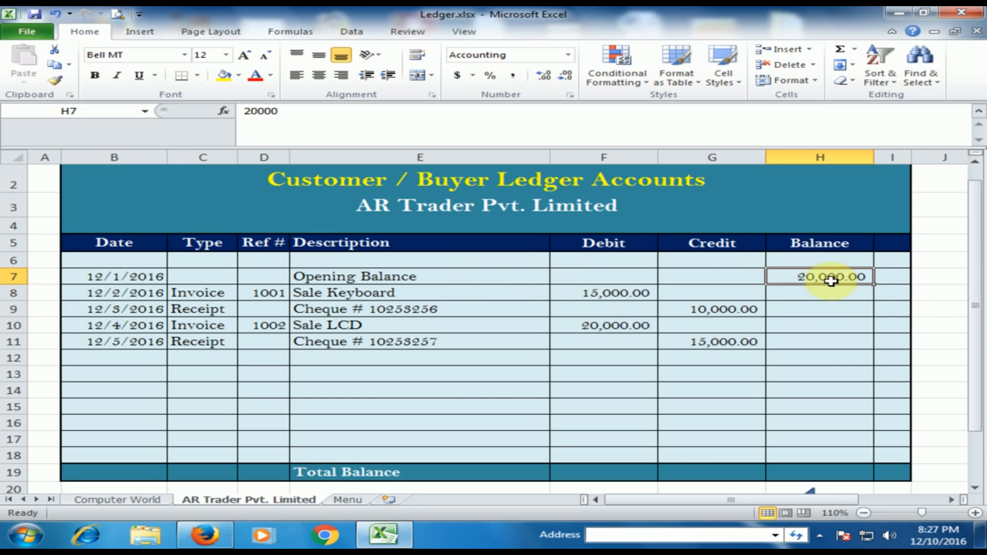
pyautogui.click(818, 294)
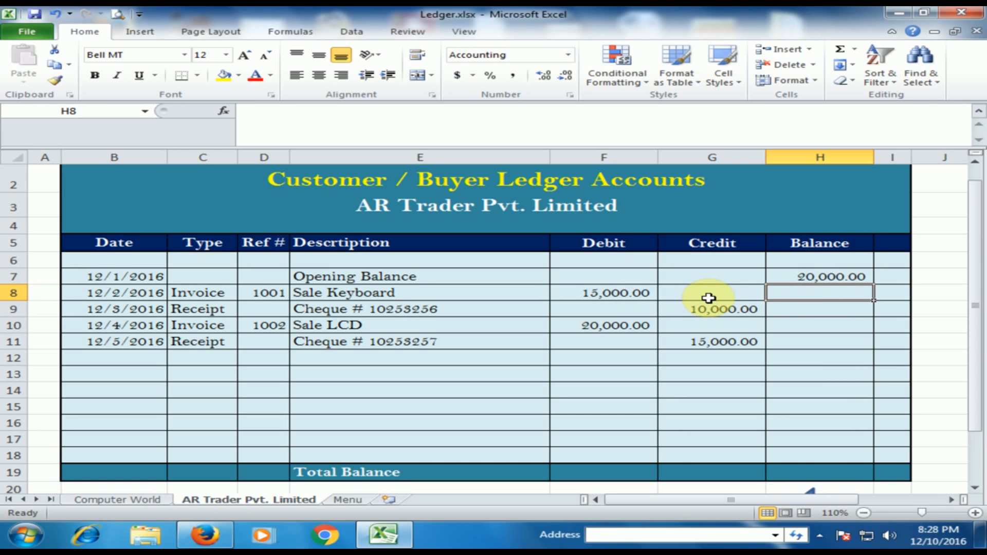
pyautogui.write('=')
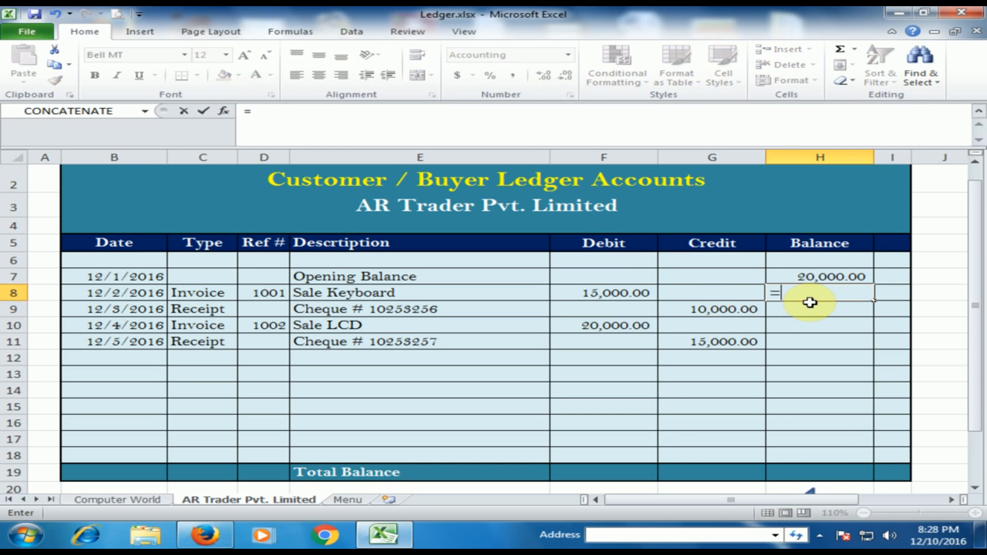
pyautogui.click(824, 275)
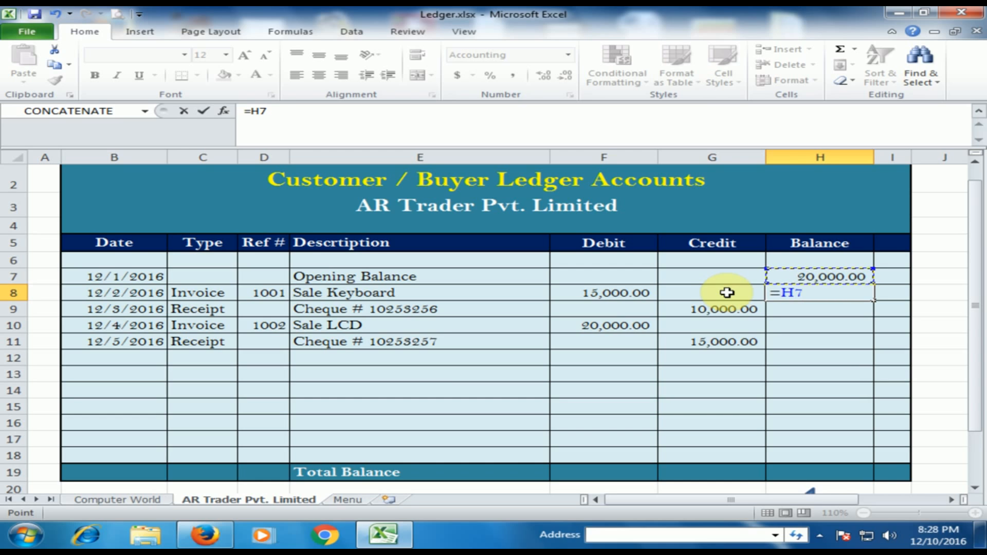
pyautogui.write('+')
pyautogui.click(623, 296)
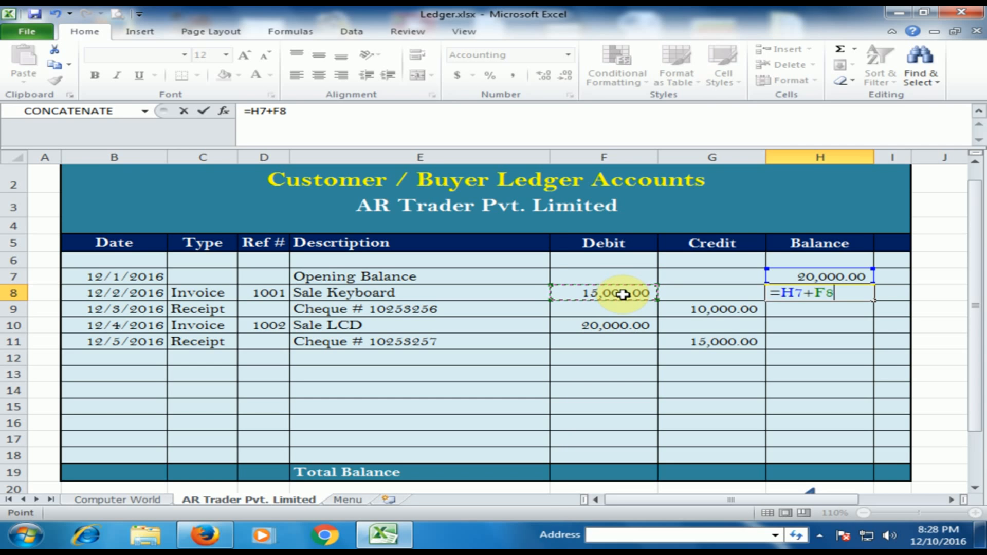
pyautogui.write('-')
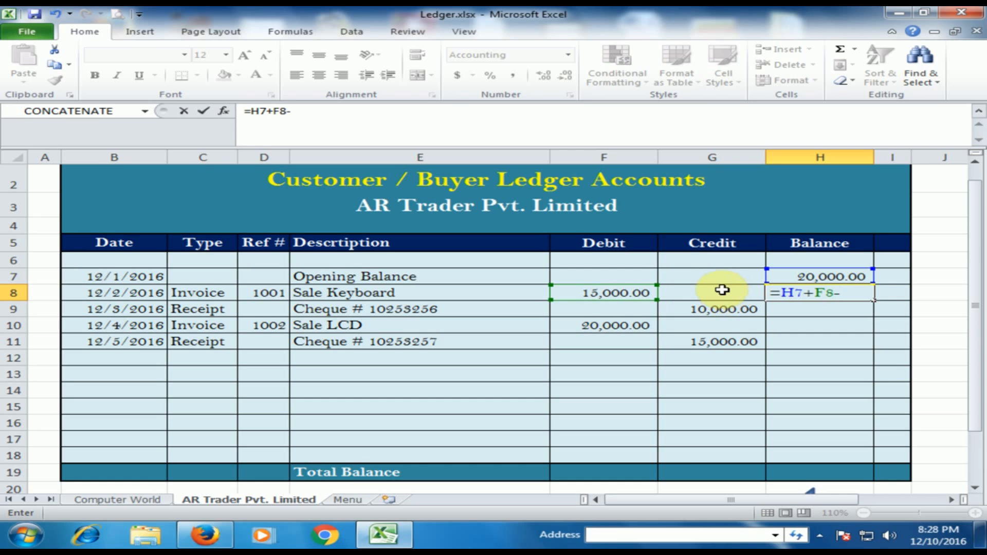
pyautogui.click(717, 292)
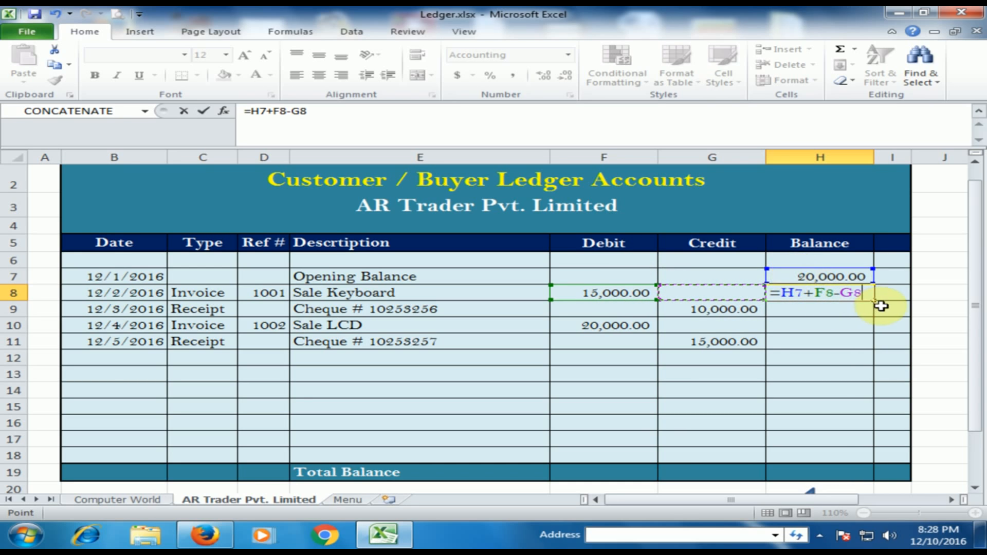
pyautogui.click(833, 293)
pyautogui.moveTo(876, 302); pyautogui.dragTo(875, 346)
# Step: Examine the running-balance formulas in H8:H11 against the opening balance and the debit and credit entries
pyautogui.click(803, 292)
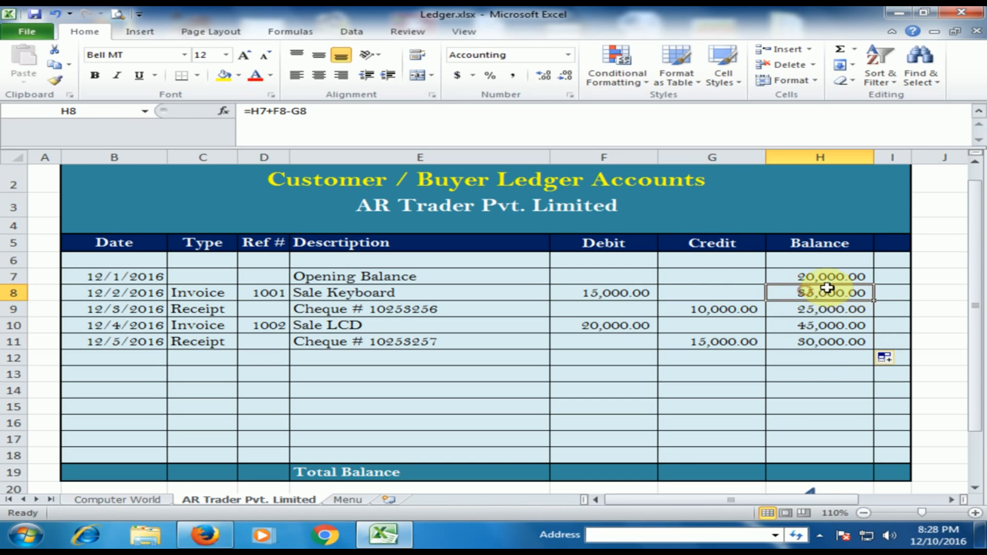
pyautogui.click(827, 277)
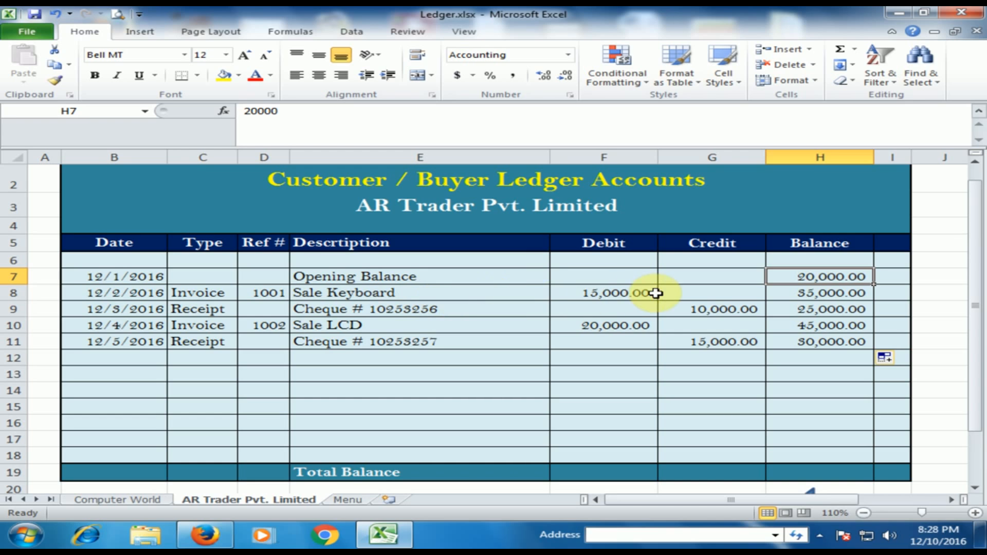
pyautogui.click(620, 291)
pyautogui.click(793, 297)
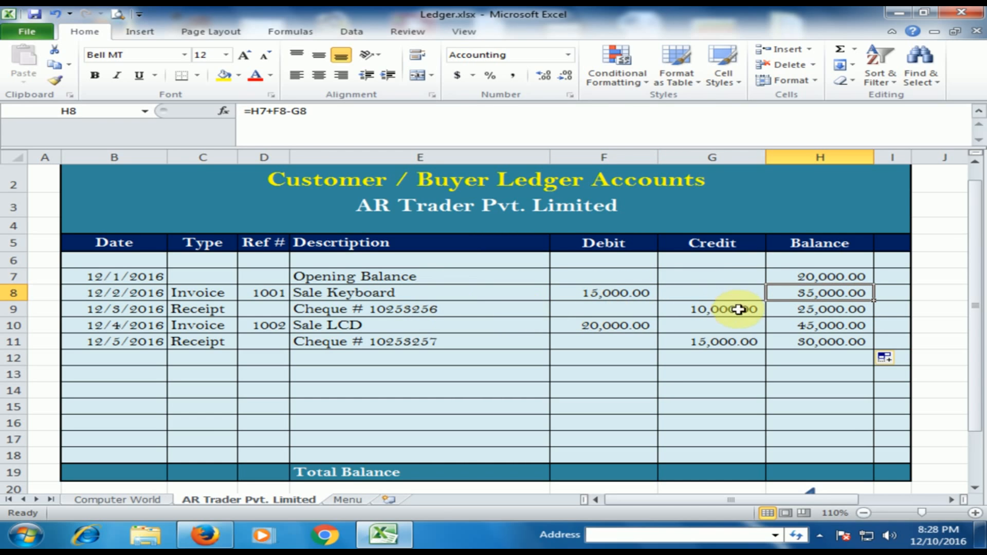
pyautogui.click(723, 309)
pyautogui.click(825, 311)
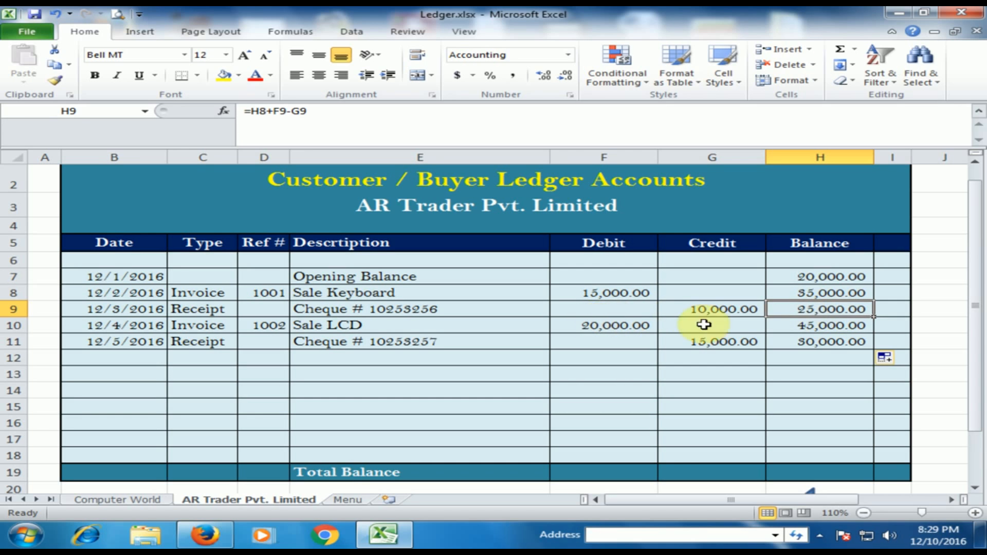
pyautogui.click(844, 327)
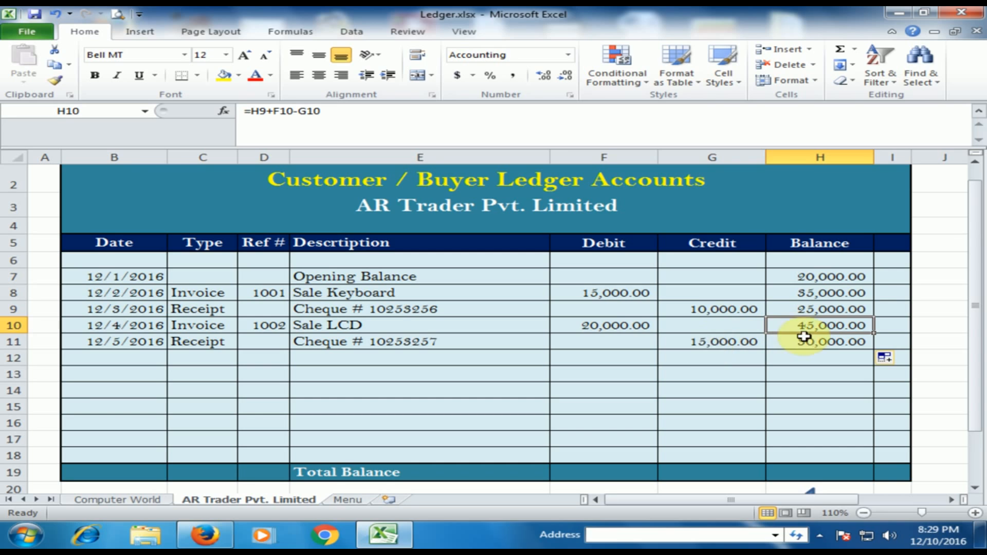
pyautogui.click(823, 342)
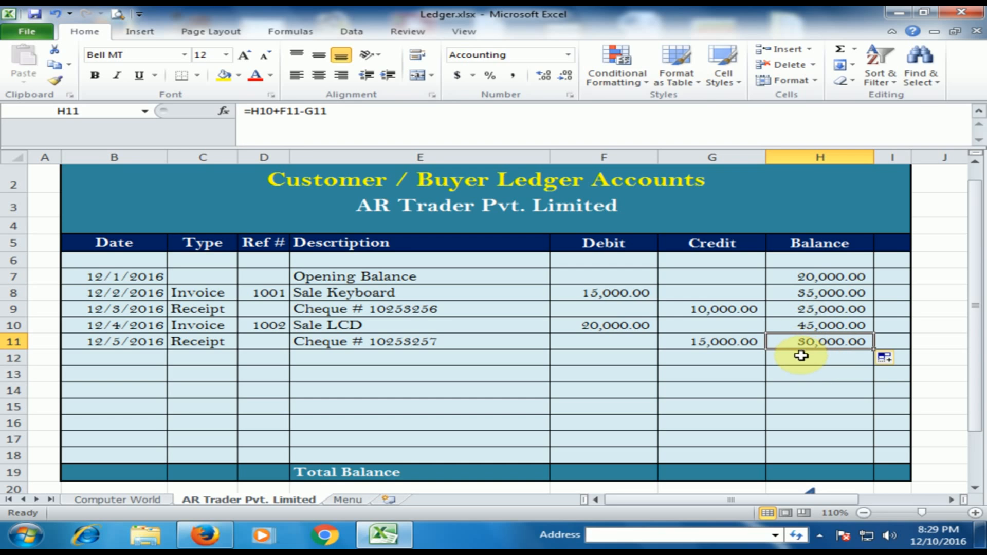
# Step: Enter the indicator formula =IF(H7=0,"Nil",IF(H7>0,"Dr","Cr")) in I7 beside the opening balance
pyautogui.click(886, 277)
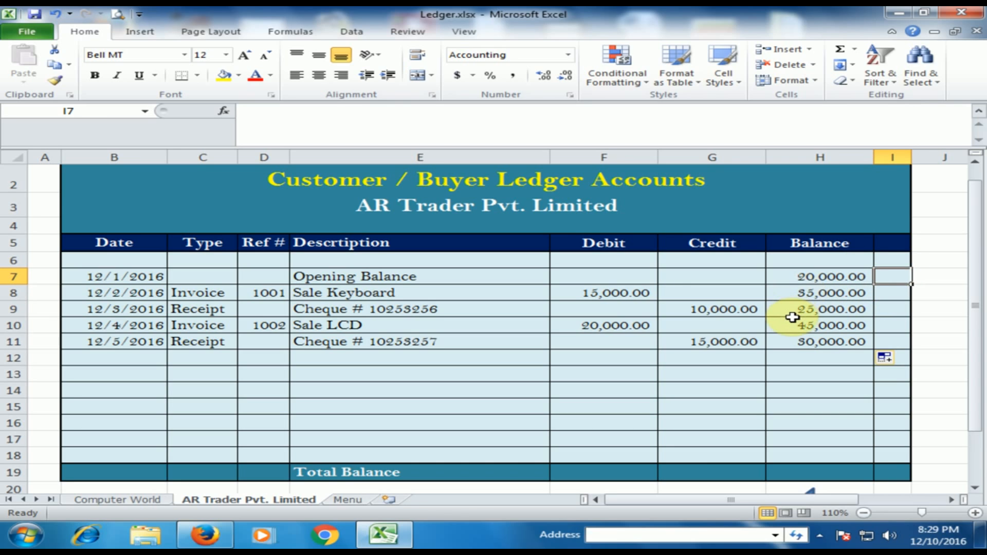
pyautogui.write('=')
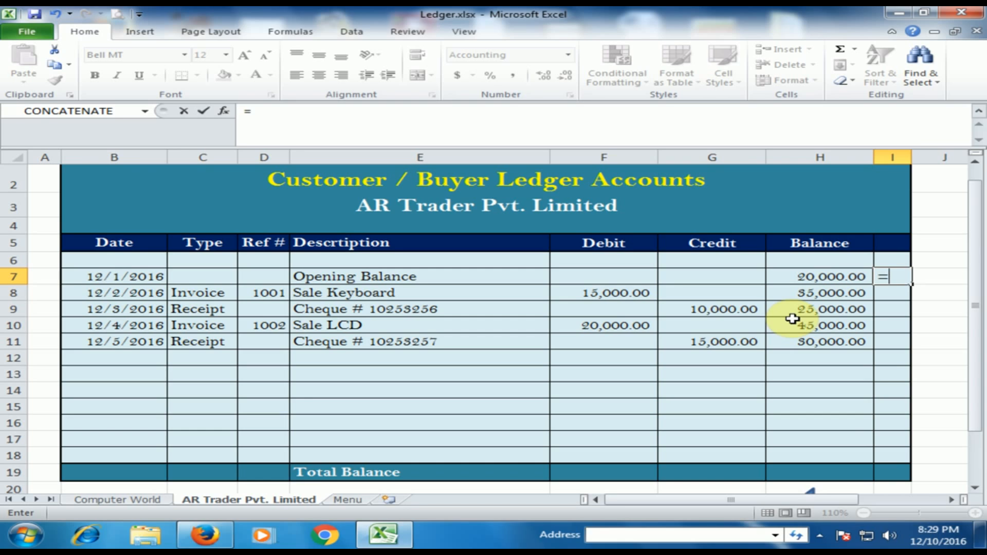
pyautogui.write('if')
pyautogui.press('Tab')
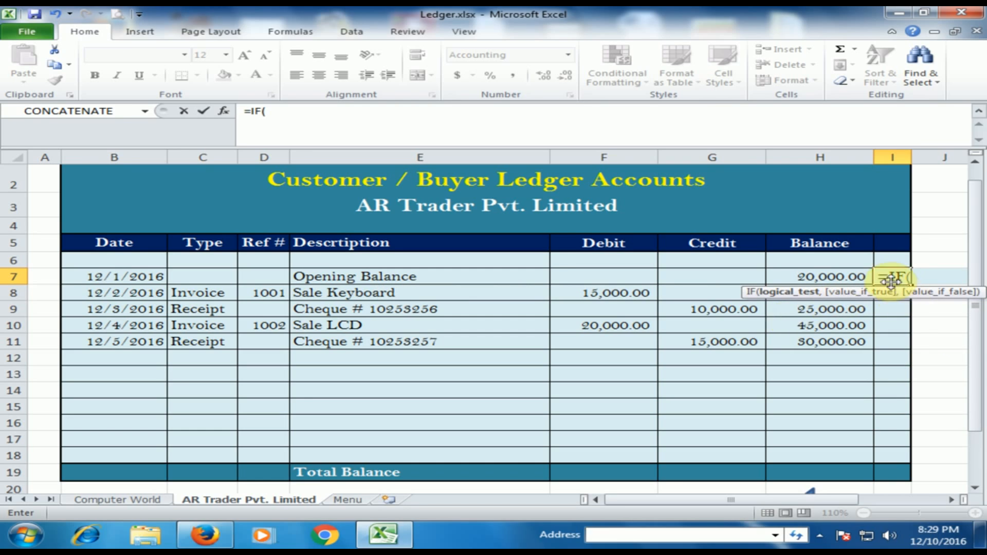
pyautogui.click(820, 278)
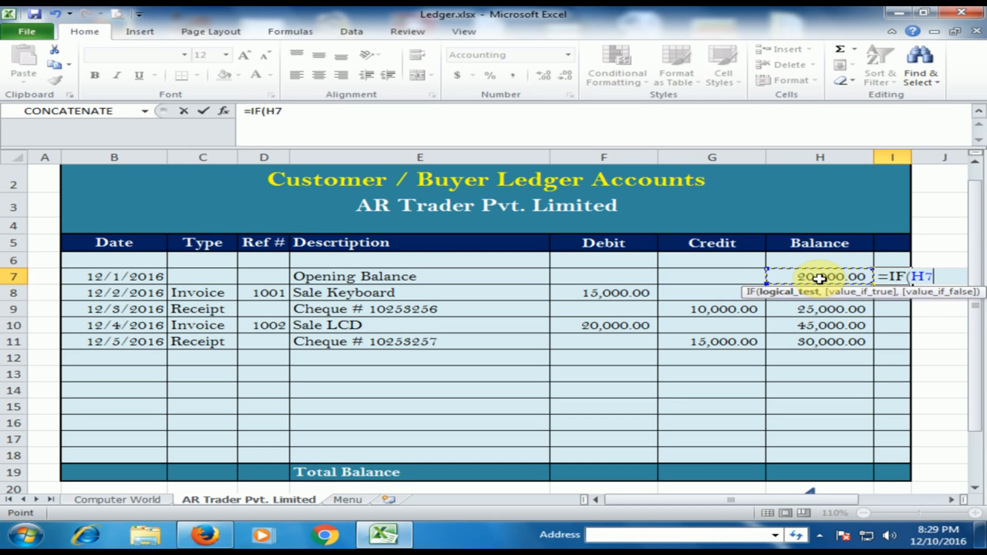
pyautogui.write('=0,')
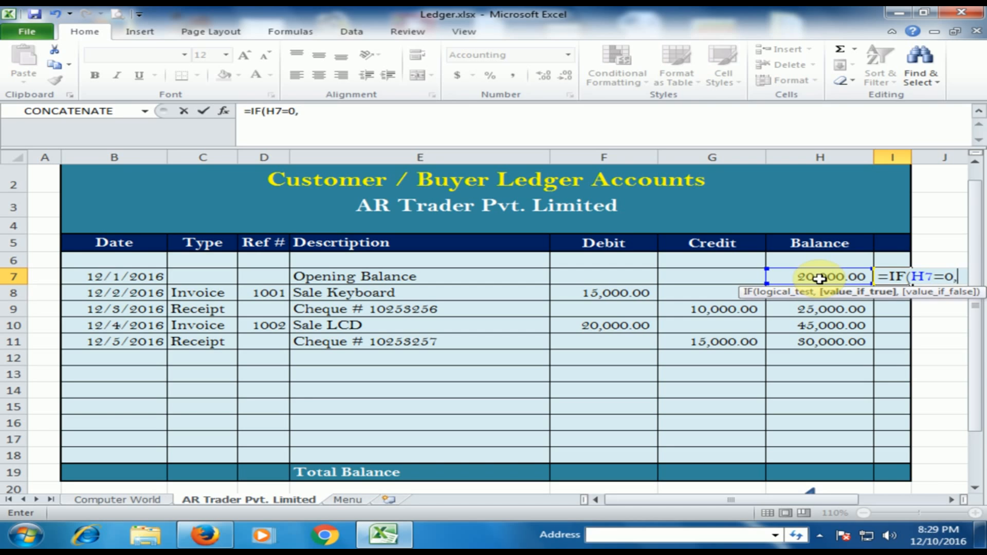
pyautogui.write('"Ni')
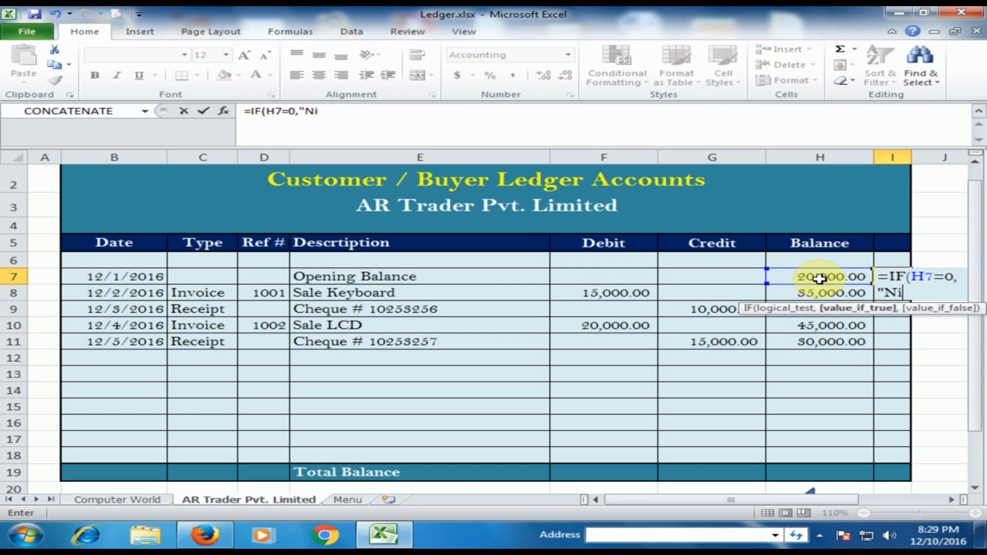
pyautogui.write('l",')
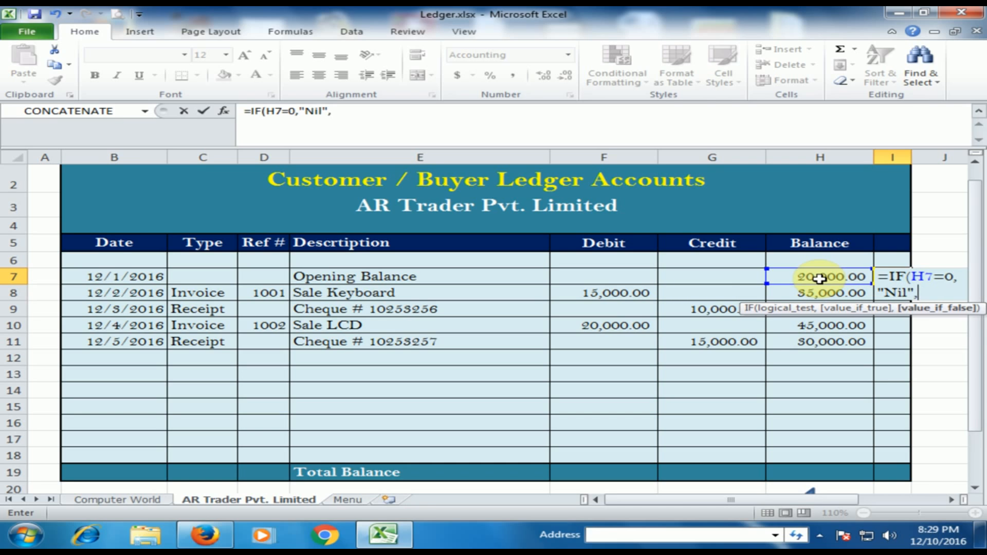
pyautogui.write('if')
pyautogui.press('Tab')
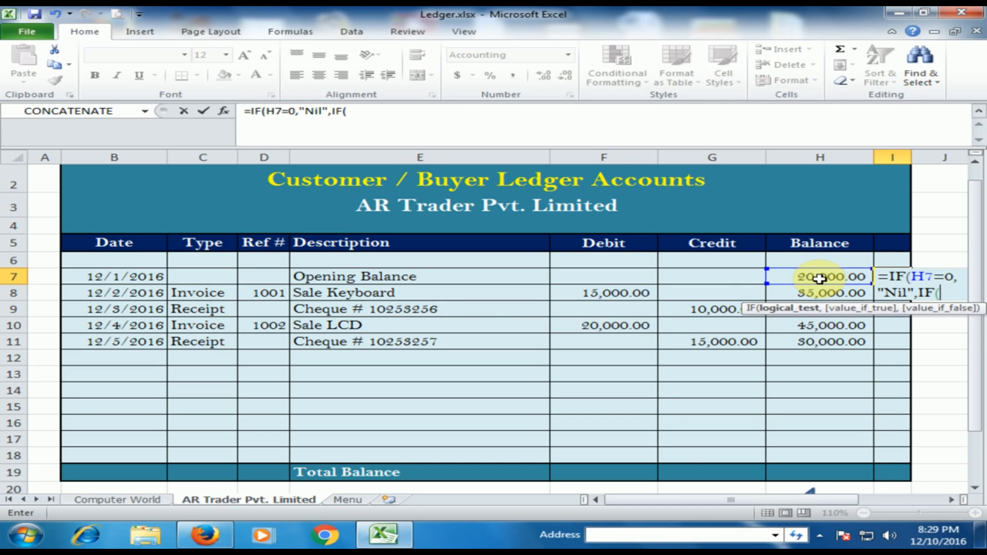
pyautogui.click(820, 279)
pyautogui.write('>0.')
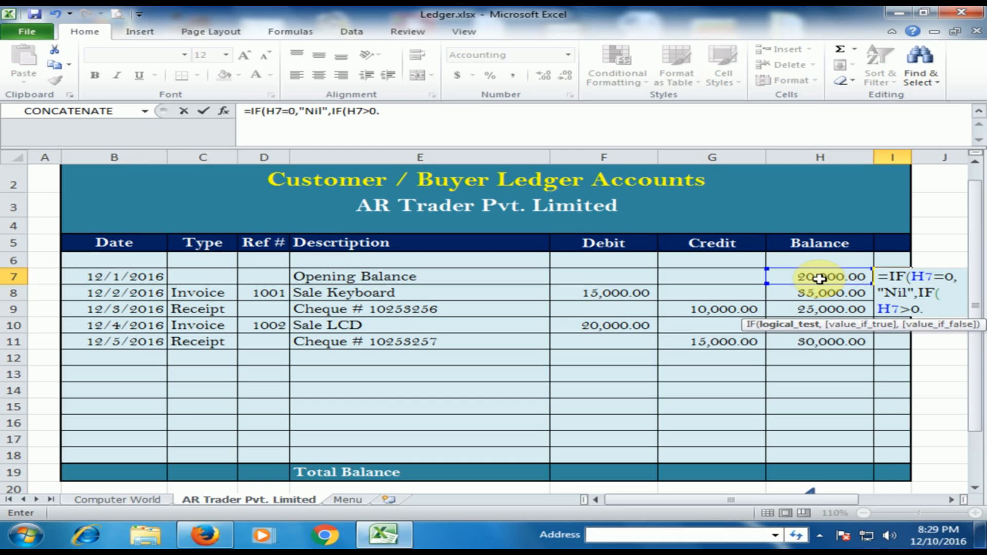
pyautogui.write(',')
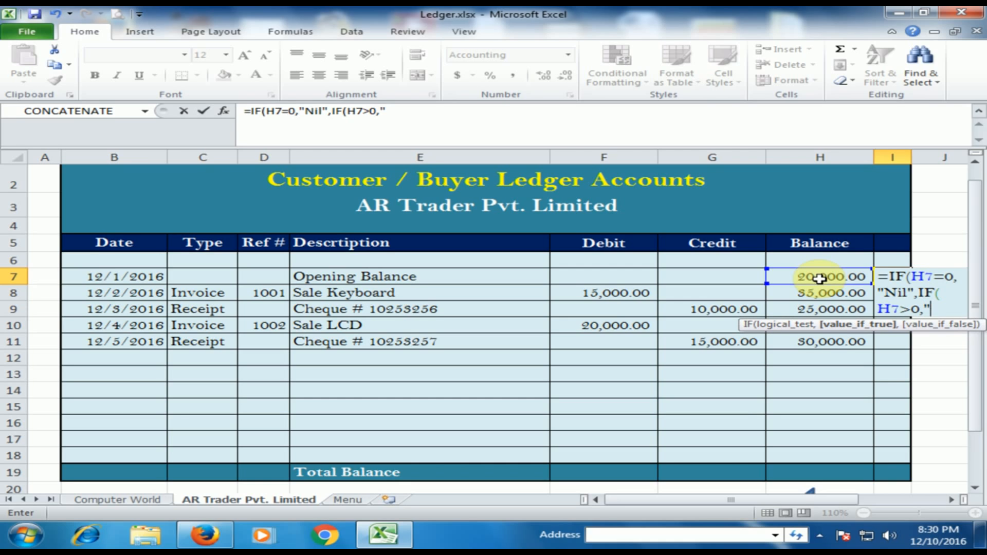
pyautogui.write('"Dr",')
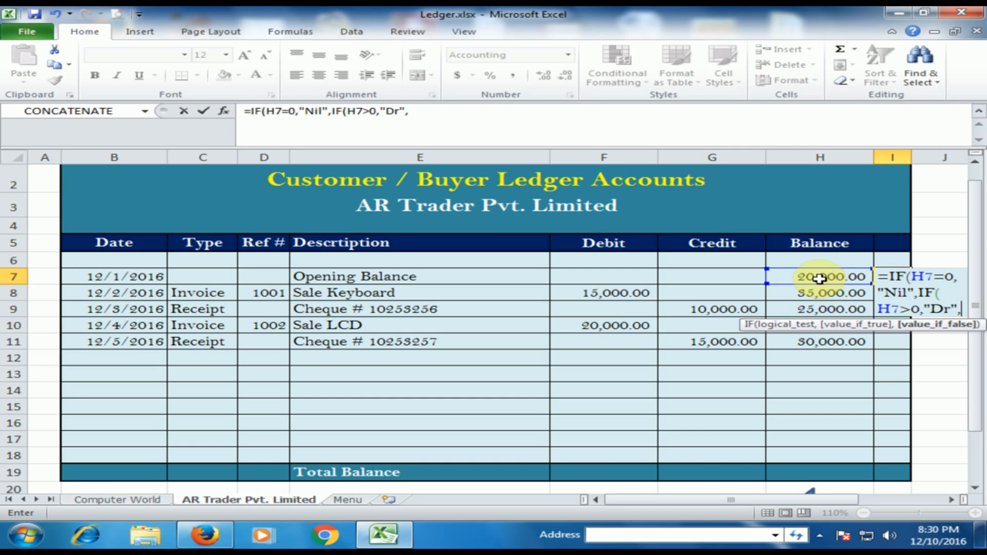
pyautogui.write('"Cr')
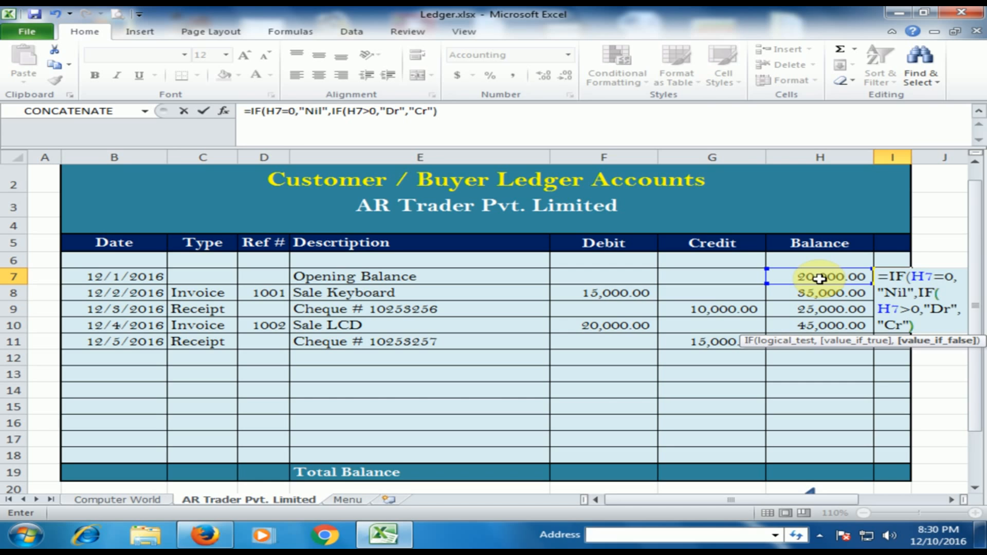
pyautogui.press('Return')
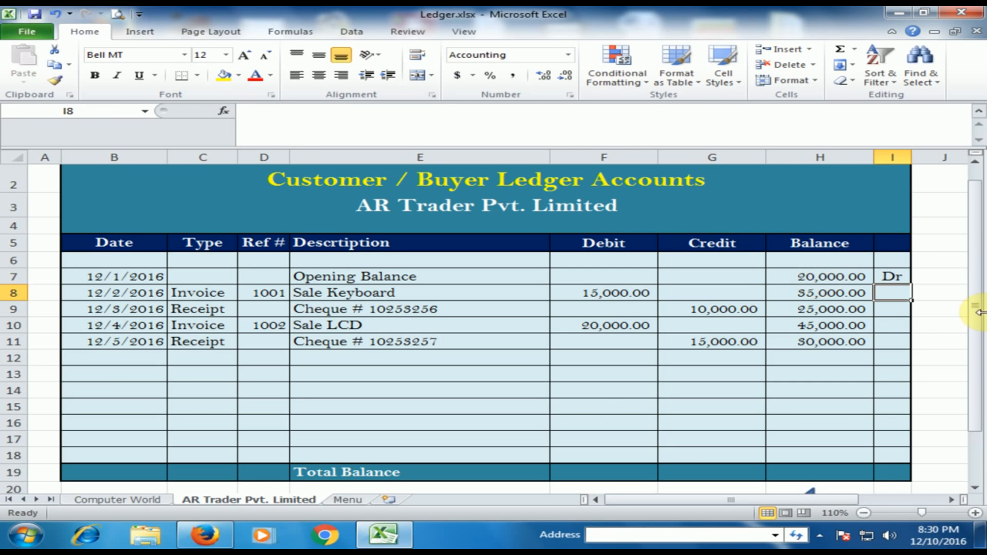
# Step: Fill the Nil/Dr/Cr indicator formula from I7 down to I11
pyautogui.click(891, 275)
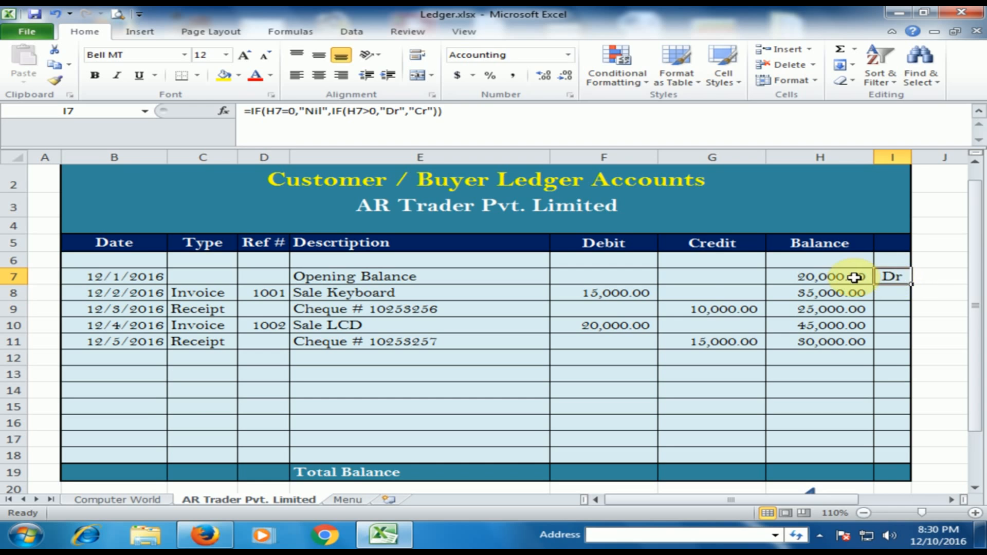
pyautogui.moveTo(913, 285); pyautogui.dragTo(890, 341)
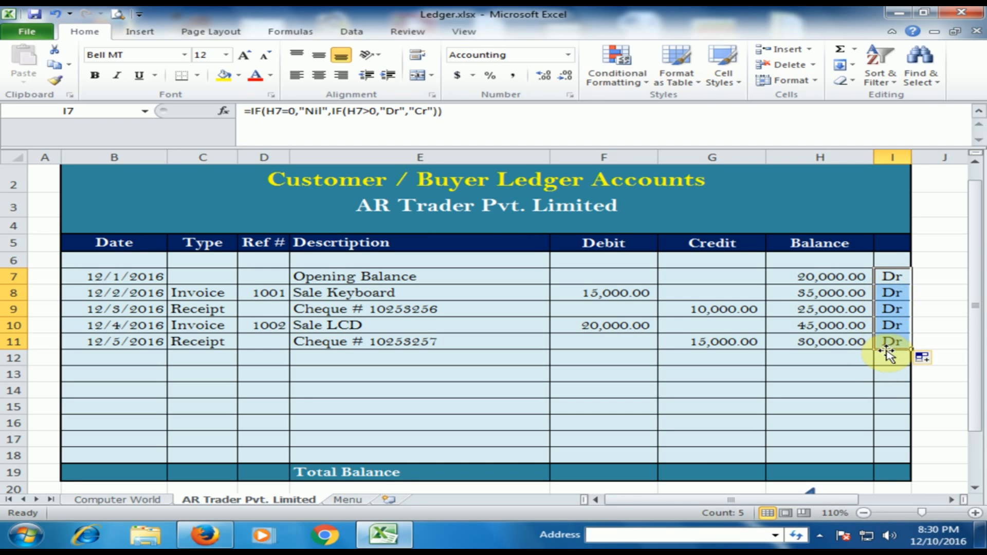
pyautogui.click(848, 341)
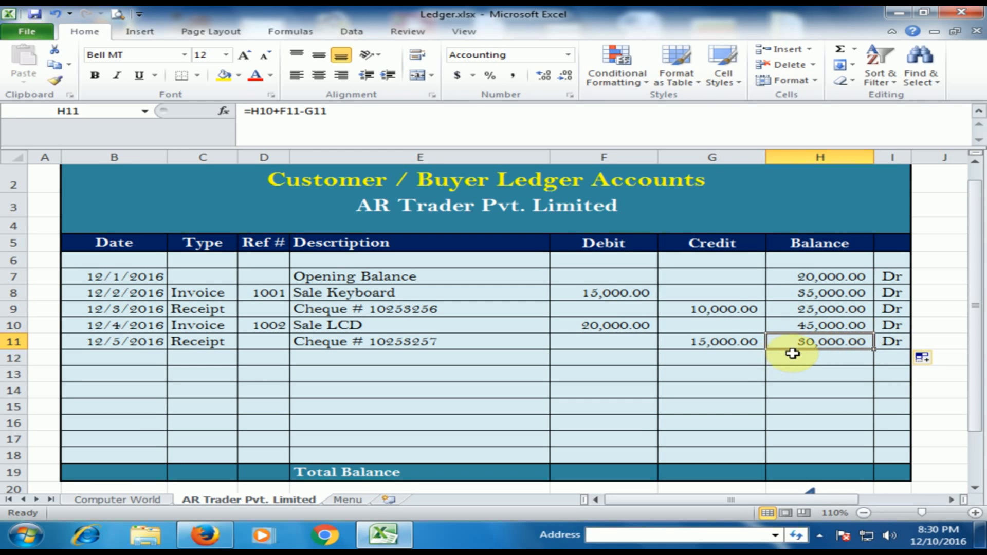
# Step: Set the balance in H9 to 0 to test the zero case of the indicator formula in I9
pyautogui.click(832, 312)
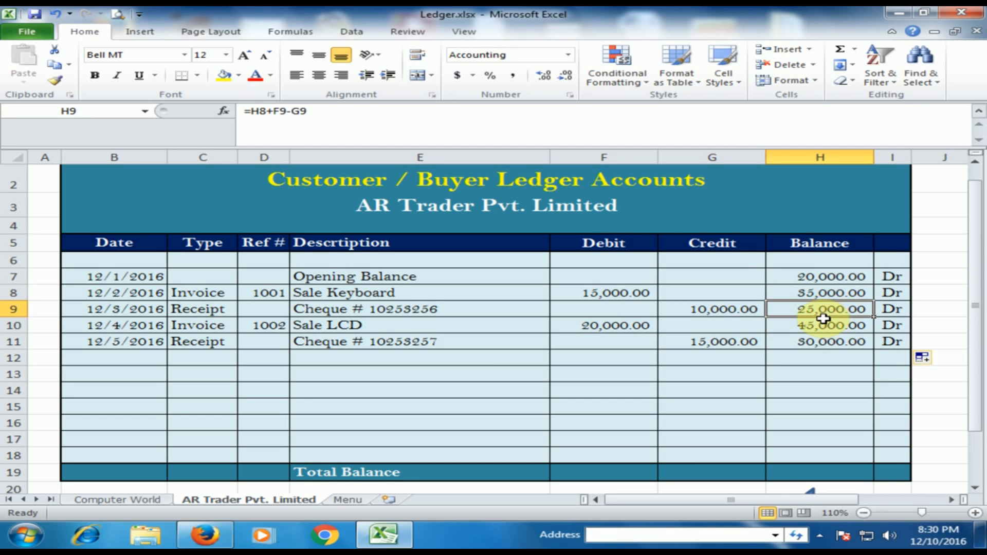
pyautogui.write('0')
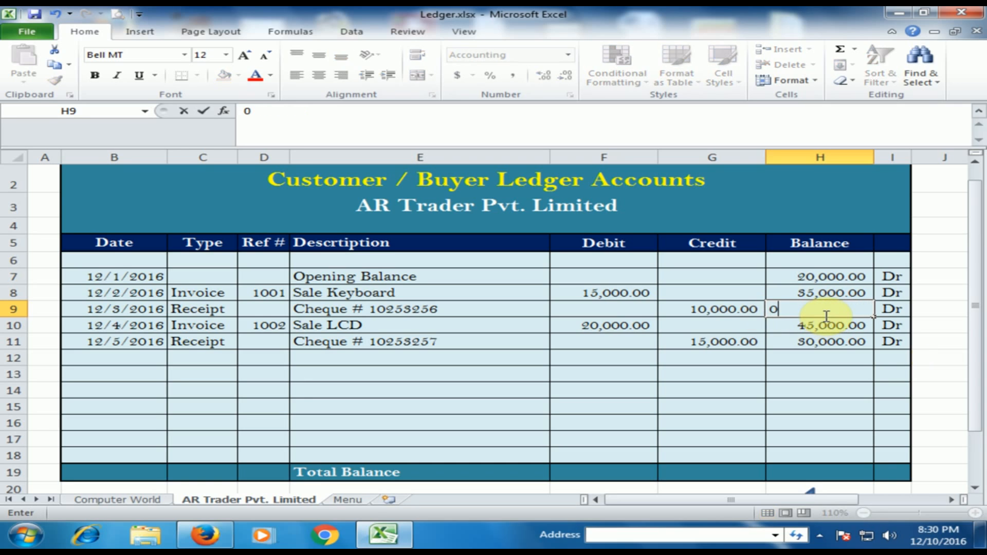
pyautogui.press('Return')
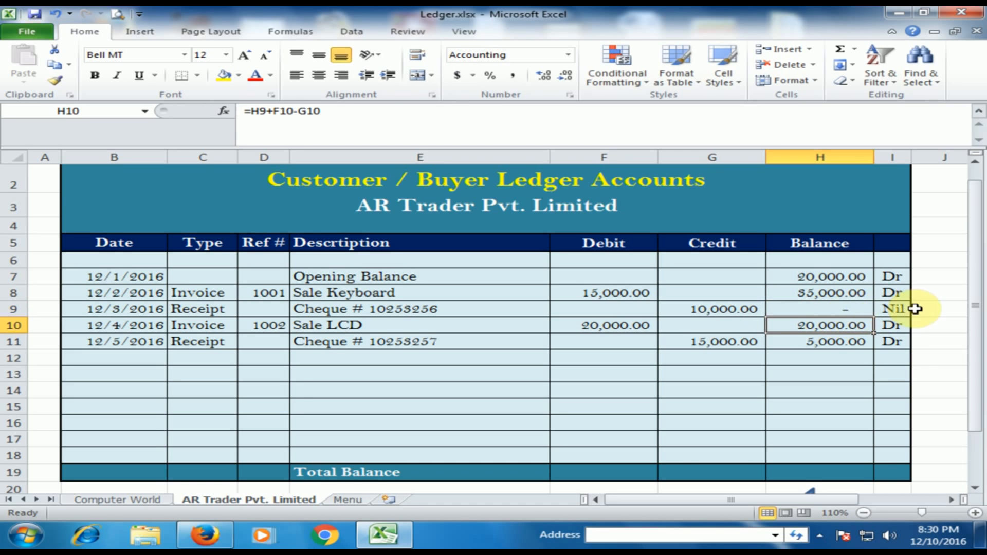
pyautogui.click(893, 308)
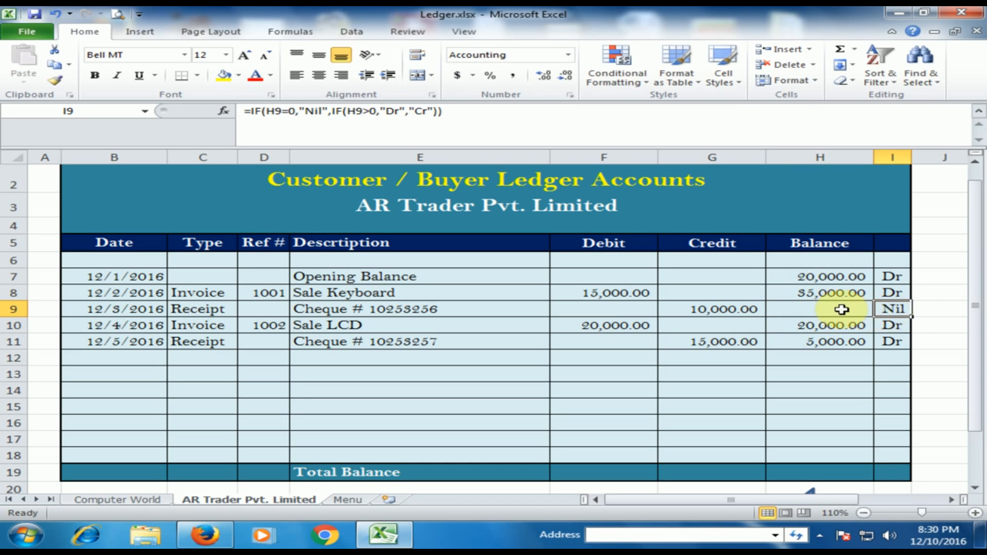
pyautogui.click(845, 310)
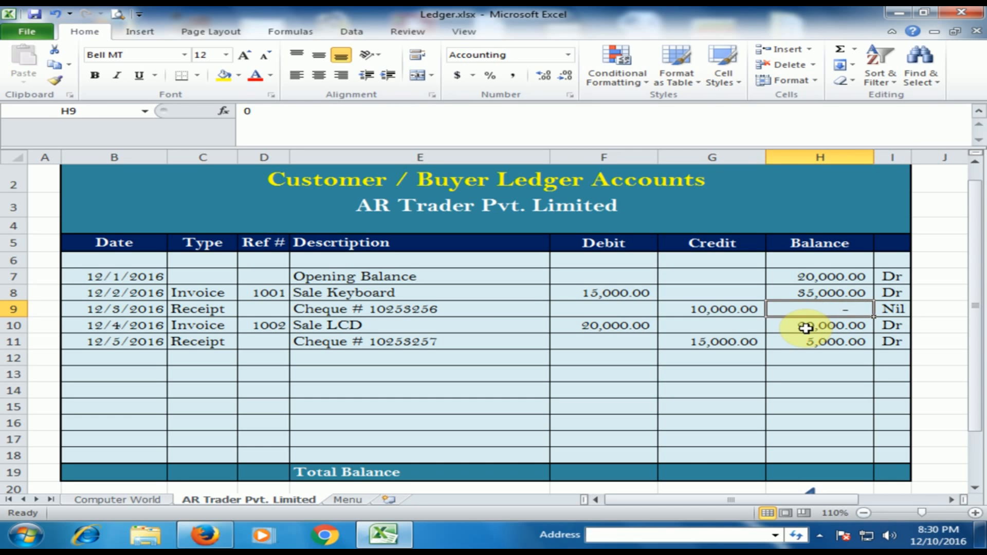
# Step: Set the balance in H9 to -25000 to test the negative case of the indicator formula in I9
pyautogui.write('-25000')
pyautogui.click(805, 329)
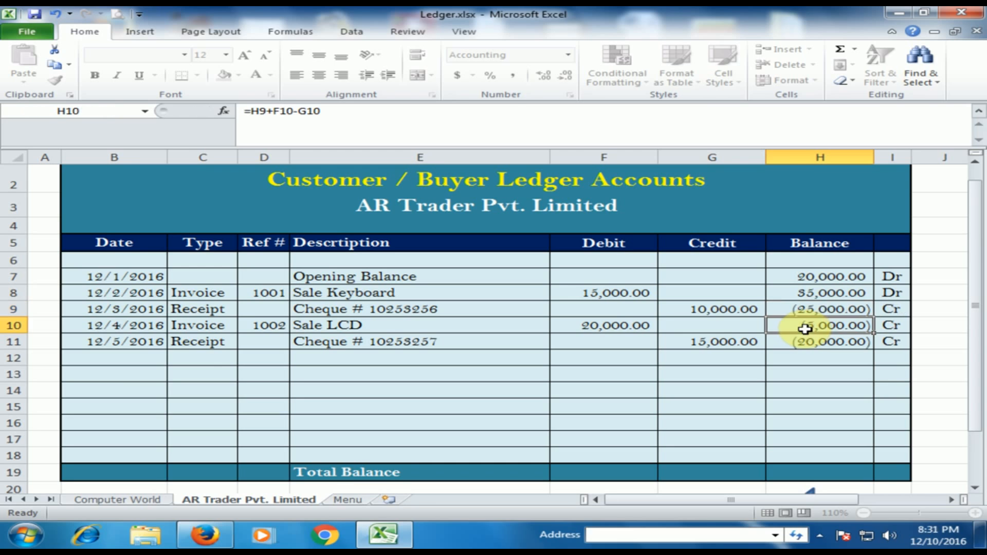
pyautogui.click(828, 309)
pyautogui.click(892, 309)
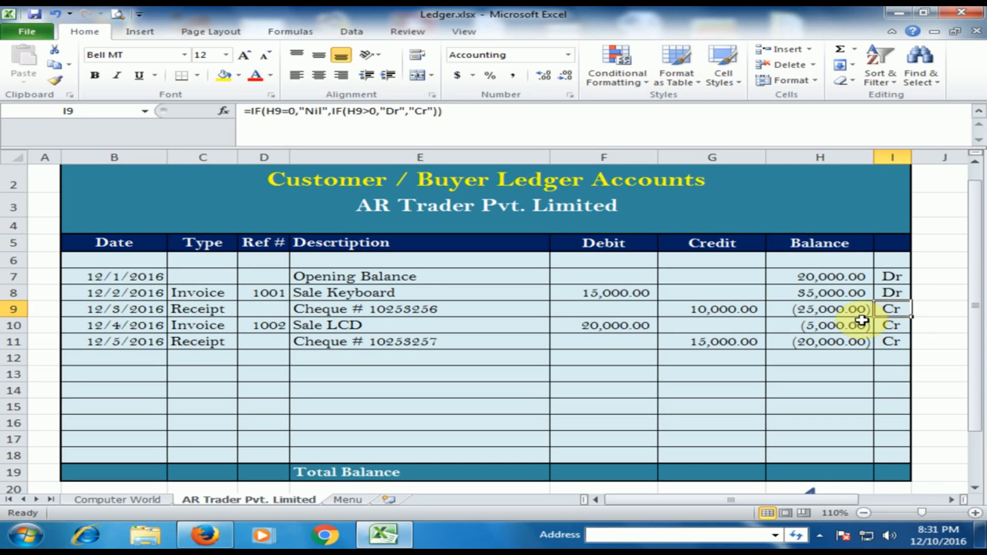
# Step: Undo the test values in H9 to bring back its running-balance formula
pyautogui.hotkey('ctrl', 'z')
pyautogui.hotkey('ctrl', 'z')
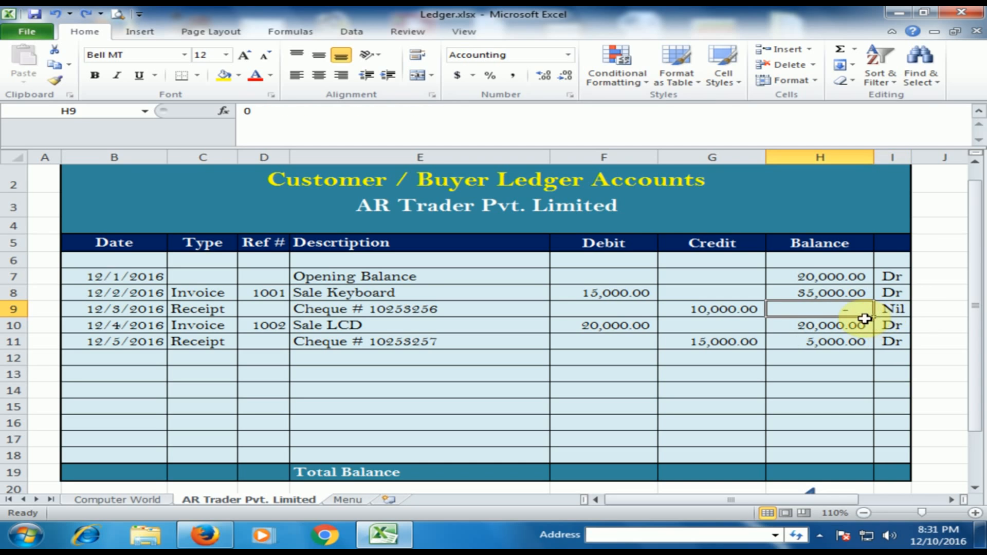
pyautogui.click(844, 355)
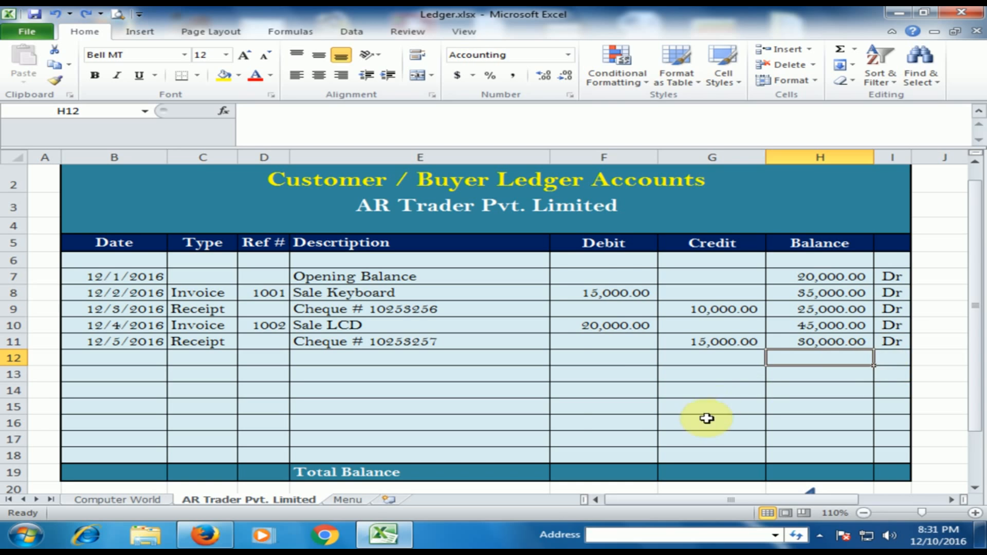
pyautogui.click(612, 472)
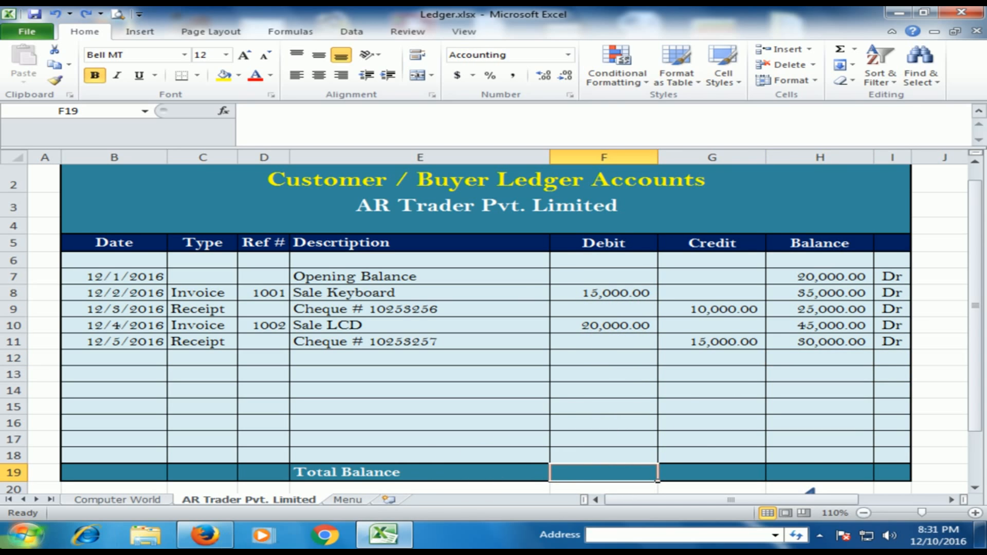
pyautogui.write('+')
pyautogui.press('BackSpace')
pyautogui.write('=')
pyautogui.press('BackSpace')
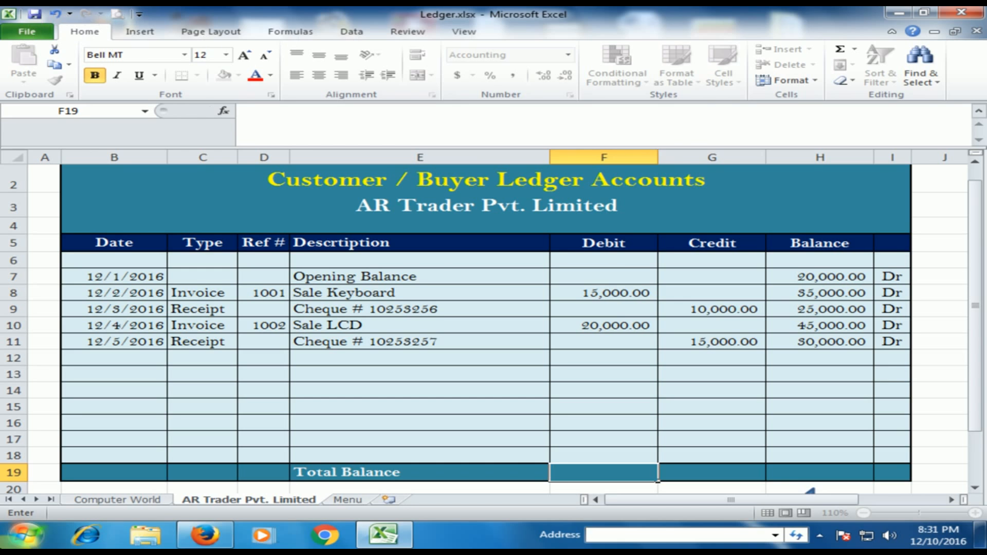
pyautogui.press('Escape')
# Step: Total the Debit column in F19 of the Total Balance row with =SUM(F7:F18)
pyautogui.scroll(-1, 491, 273)
pyautogui.press('alt')
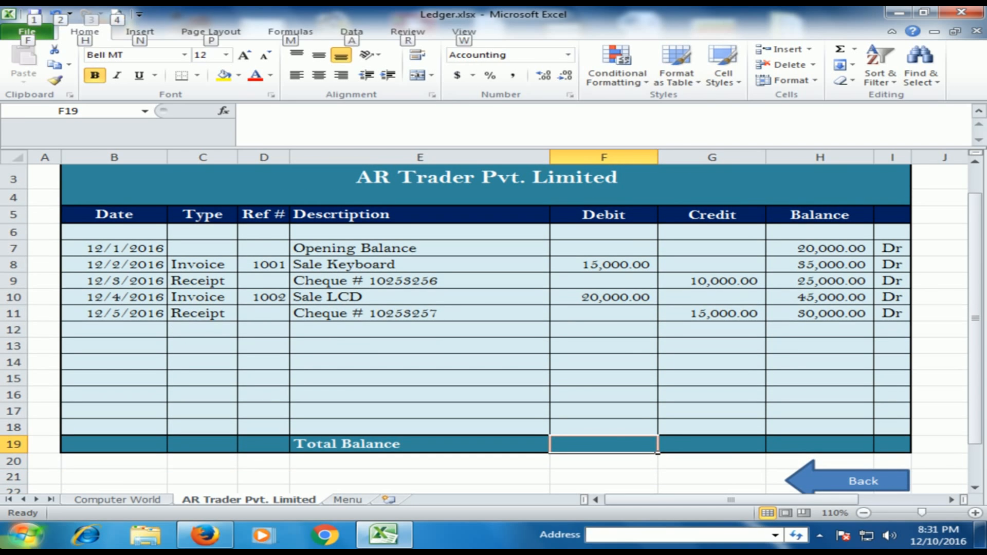
pyautogui.hotkey('alt', '=')
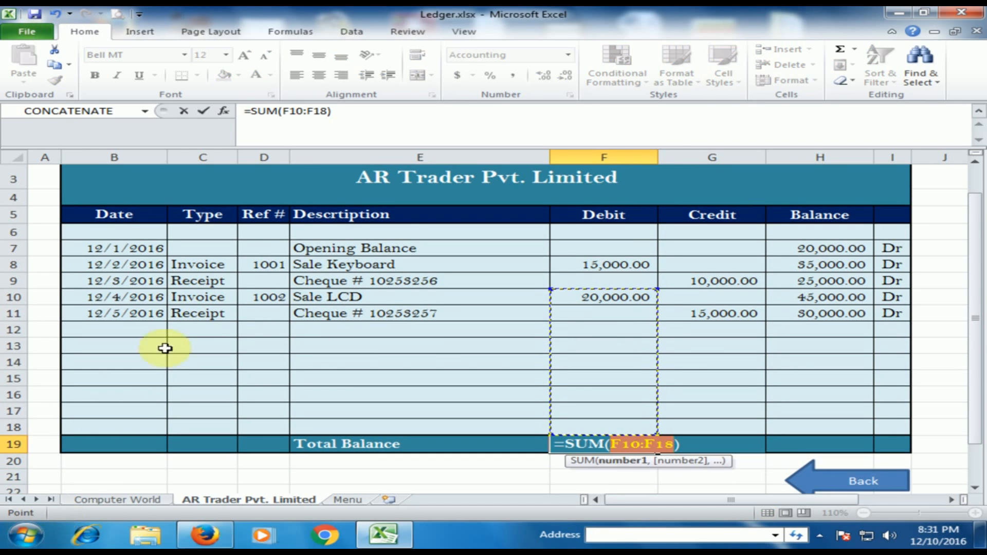
pyautogui.moveTo(602, 248); pyautogui.dragTo(612, 431)
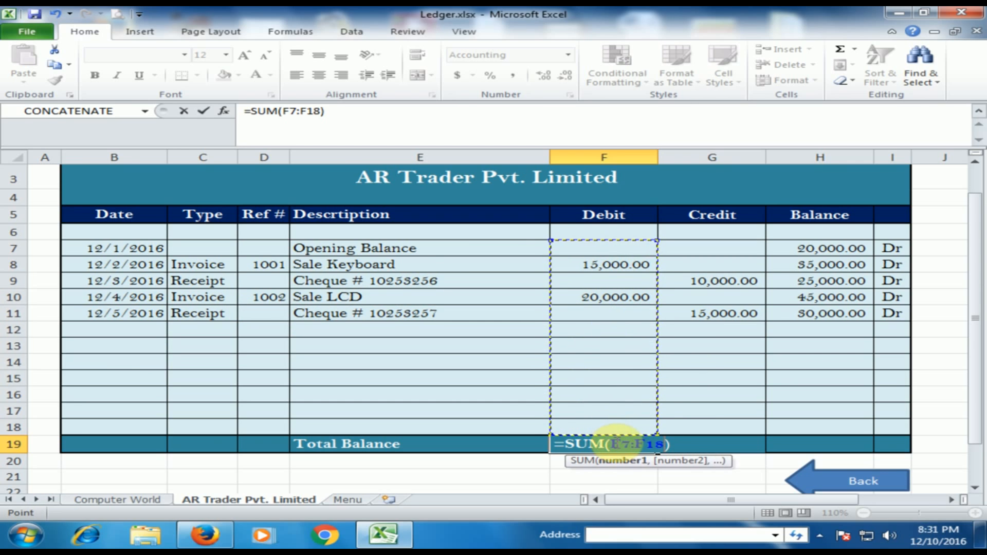
pyautogui.press('Return')
# Step: Total the Credit column in G19 of the Total Balance row with =SUM(G7:G18)
pyautogui.click(735, 444)
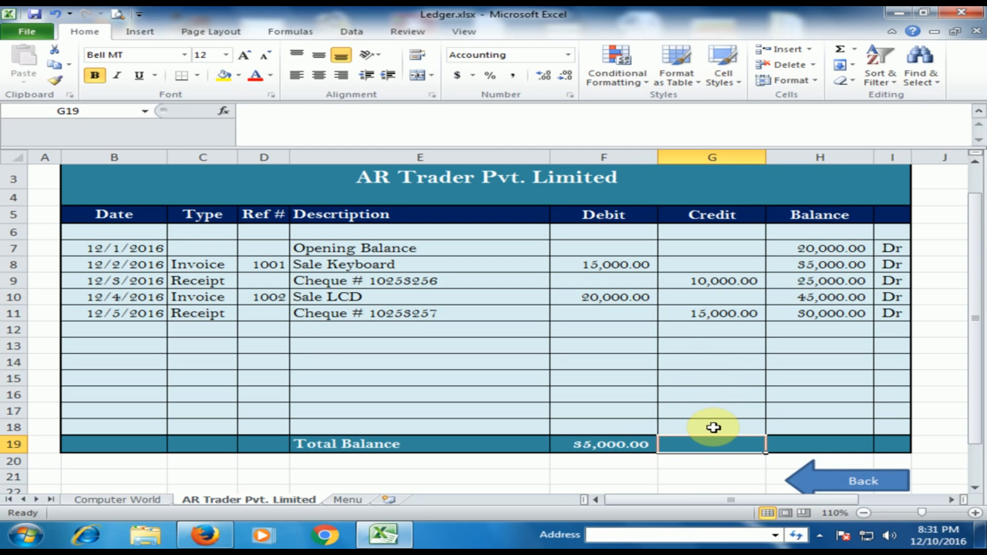
pyautogui.hotkey('alt', '=')
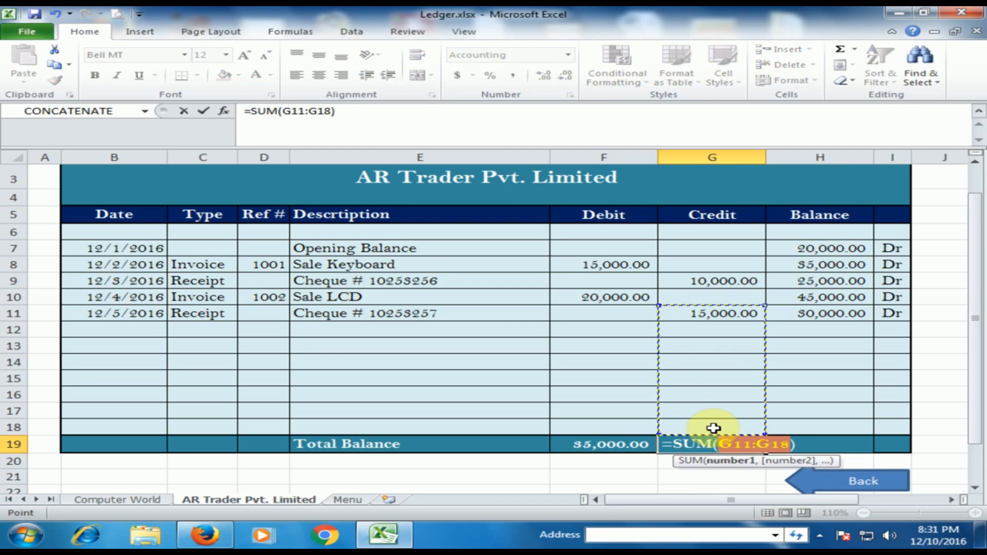
pyautogui.moveTo(694, 249); pyautogui.dragTo(696, 422)
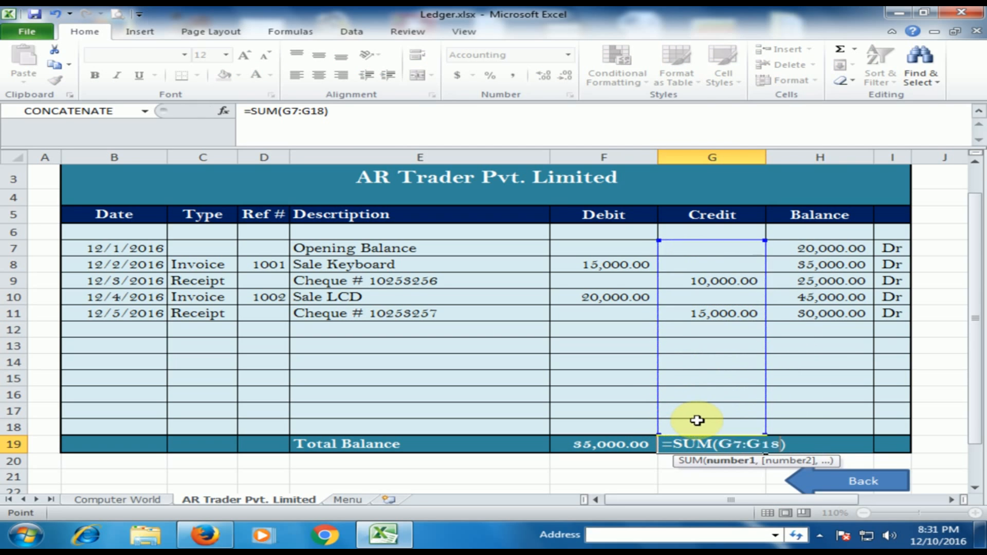
pyautogui.press('Return')
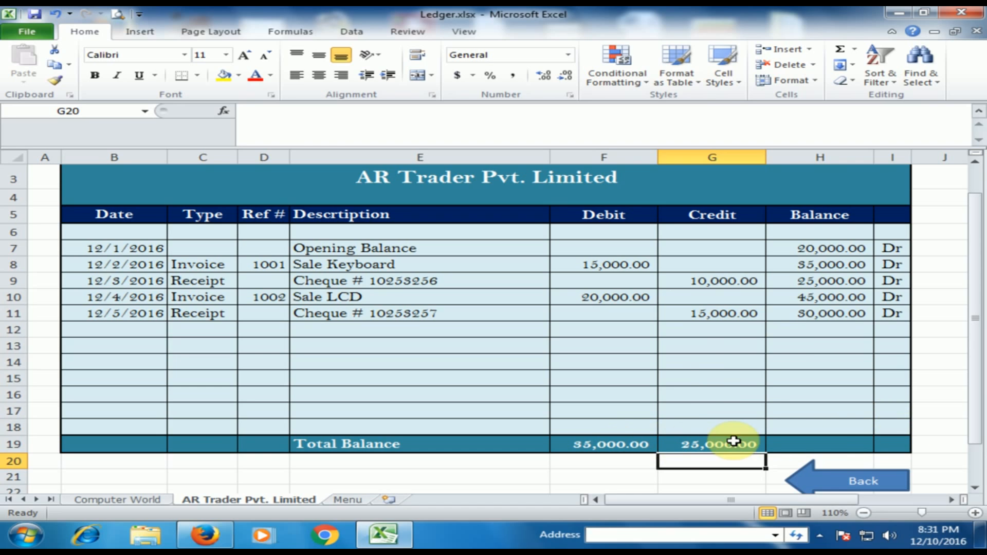
# Step: Enter the closing balance formula =H7+F19-G19 in H19 of the Total Balance row
pyautogui.click(838, 444)
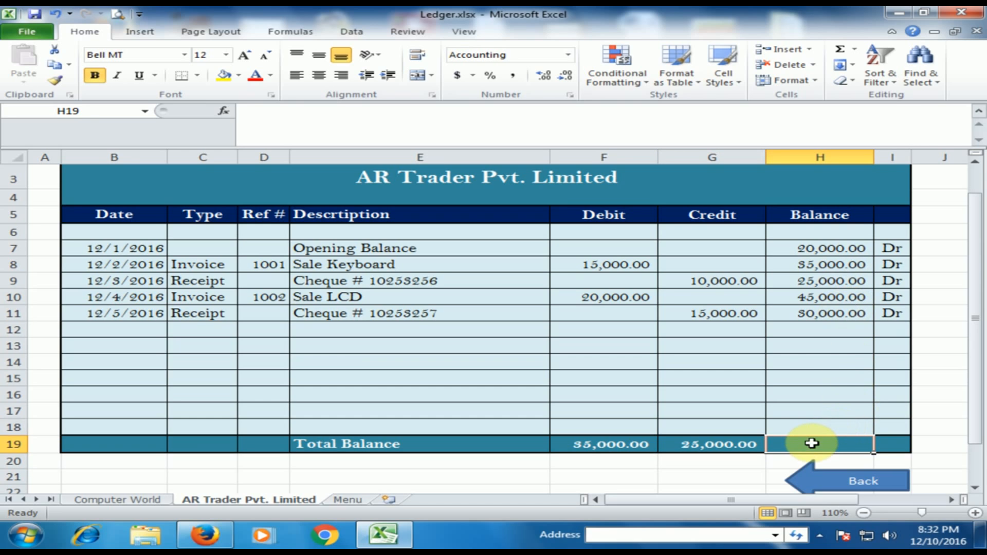
pyautogui.write('=')
pyautogui.click(826, 249)
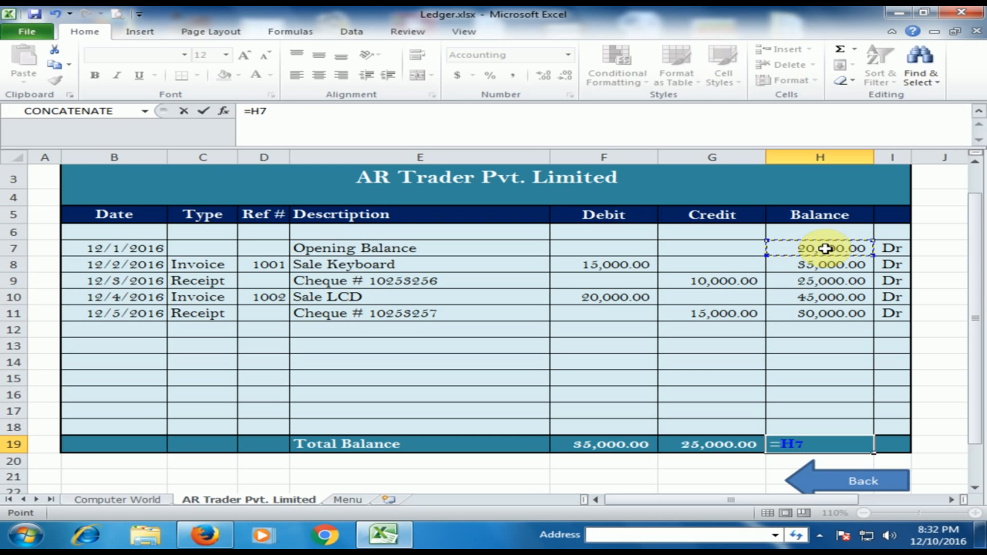
pyautogui.write('+')
pyautogui.click(612, 445)
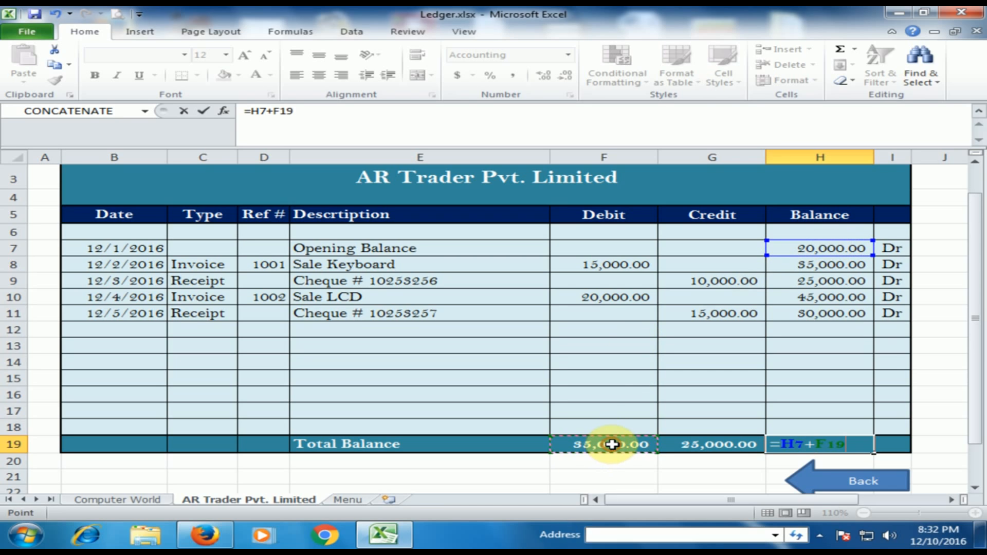
pyautogui.write('-')
pyautogui.click(715, 445)
pyautogui.press('Return')
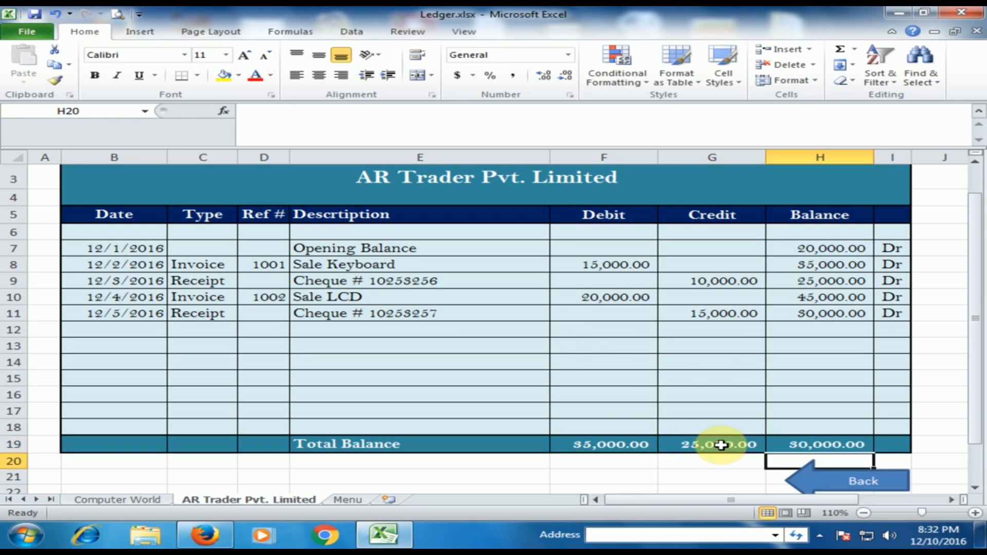
pyautogui.click(820, 440)
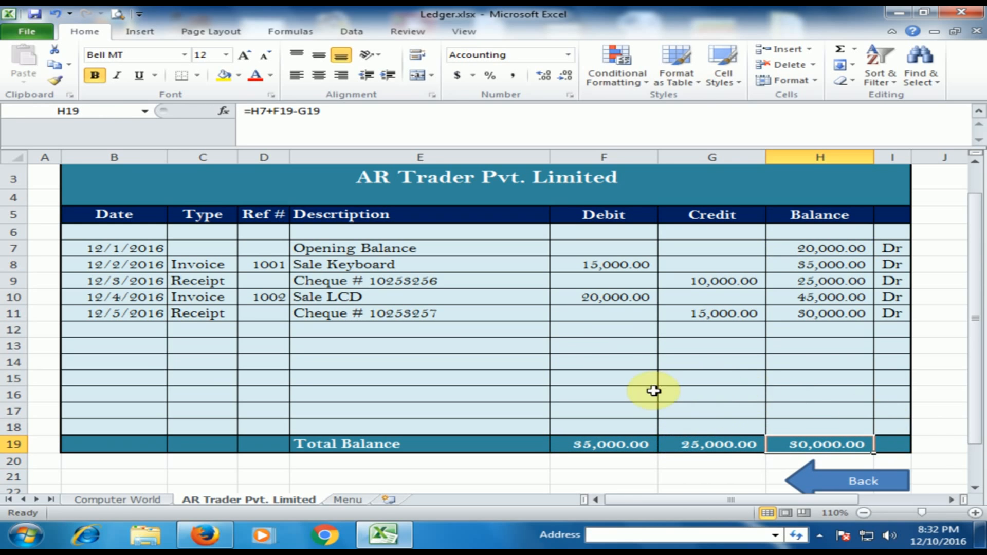
pyautogui.scroll(1, 643, 389)
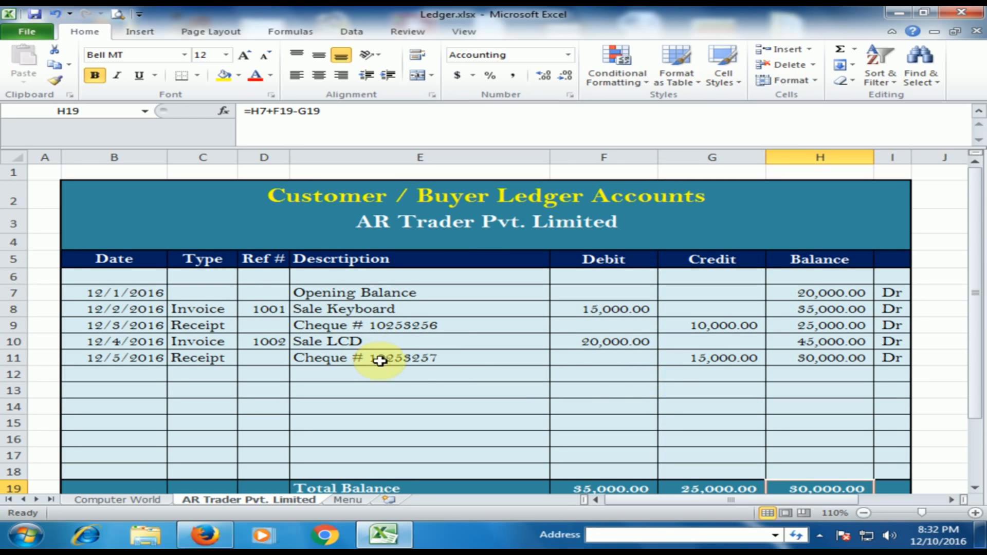